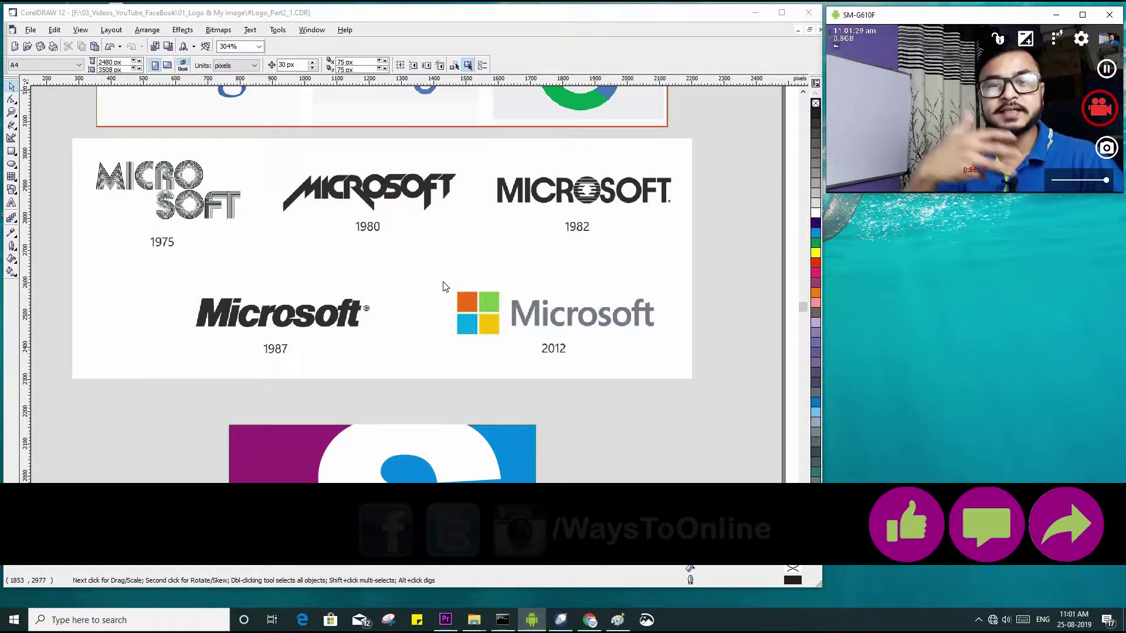
Review the Google and Microsoft logo history examples and the older @S Ambition Success logo on the page
left_click(802, 92)
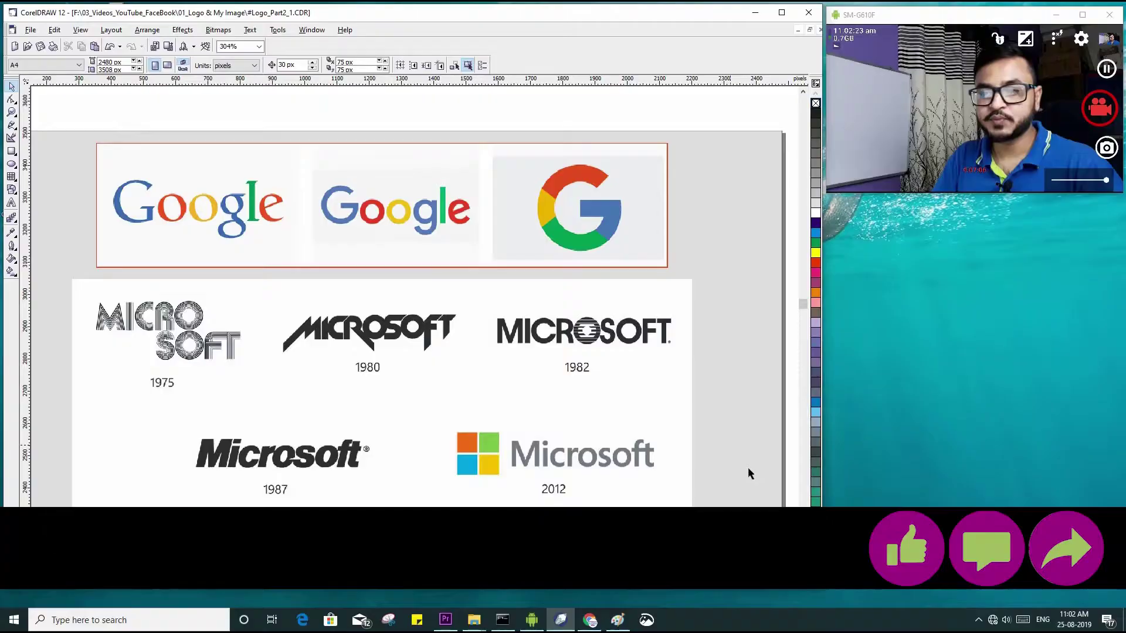
scroll(747, 469, "down", 5)
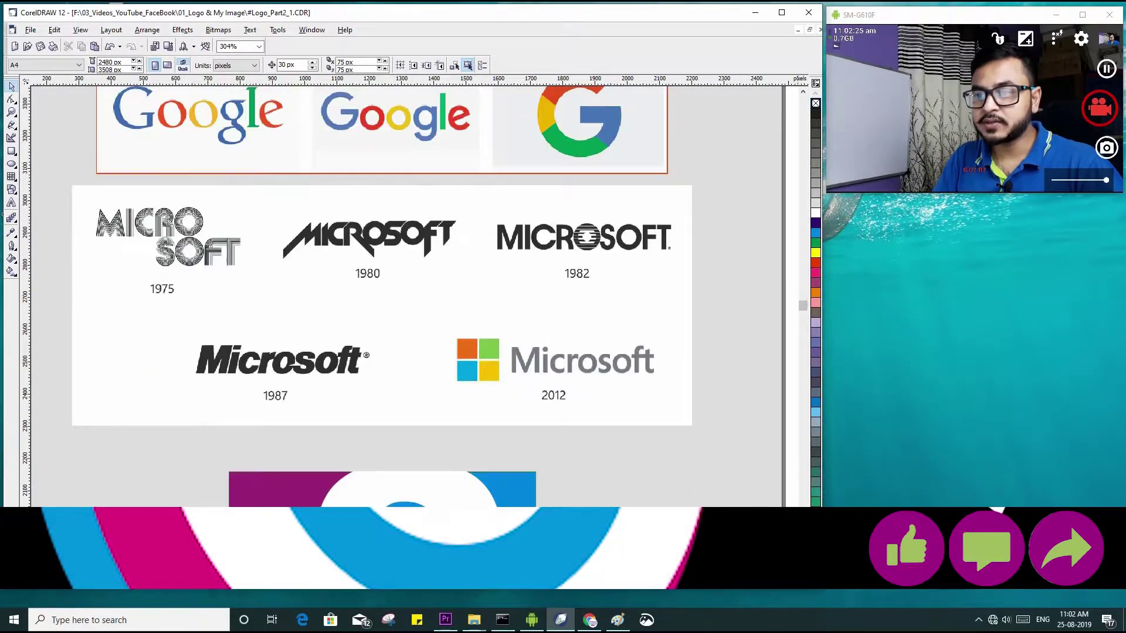
scroll(389, 350, "down", 4)
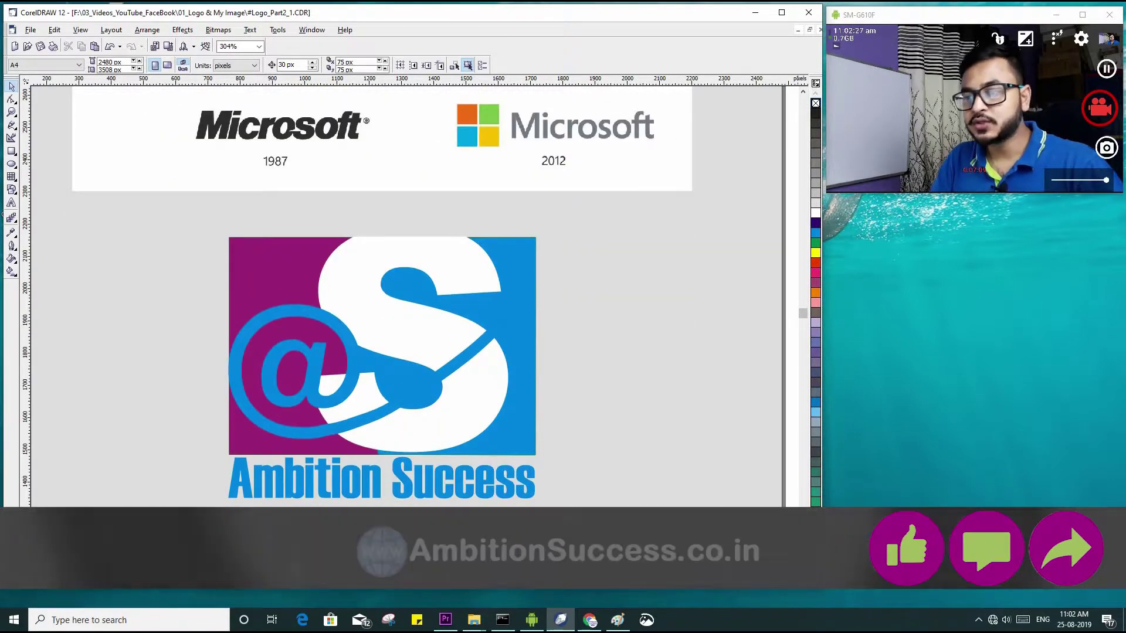
left_click(332, 307)
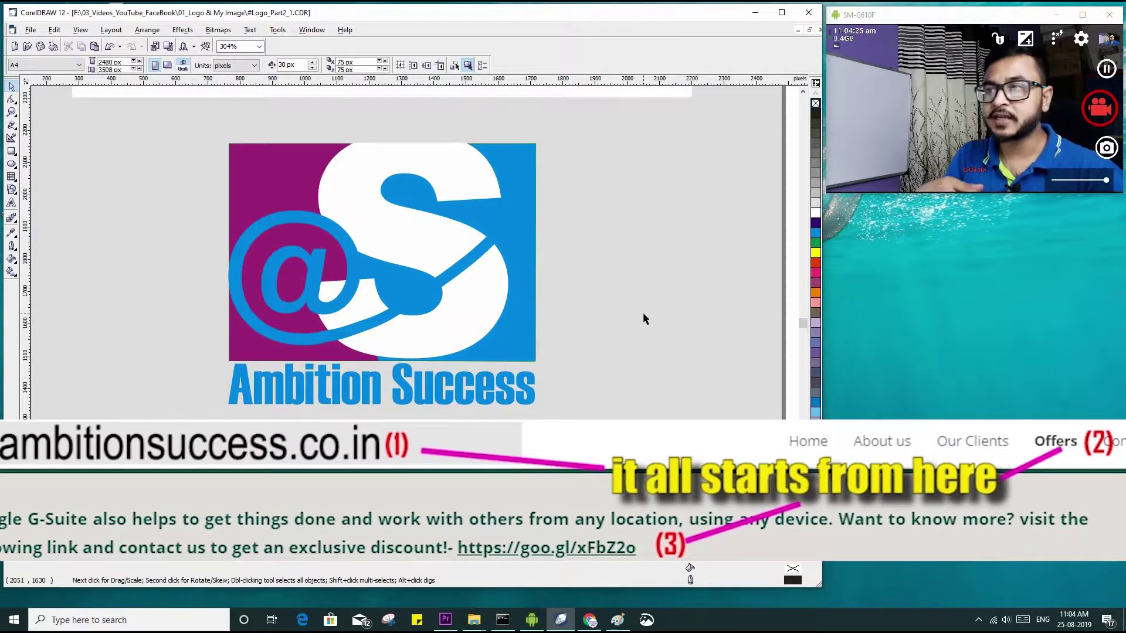
Switch to Chrome and view the Ambition Success Facebook page's profile picture at full size
left_click(589, 619)
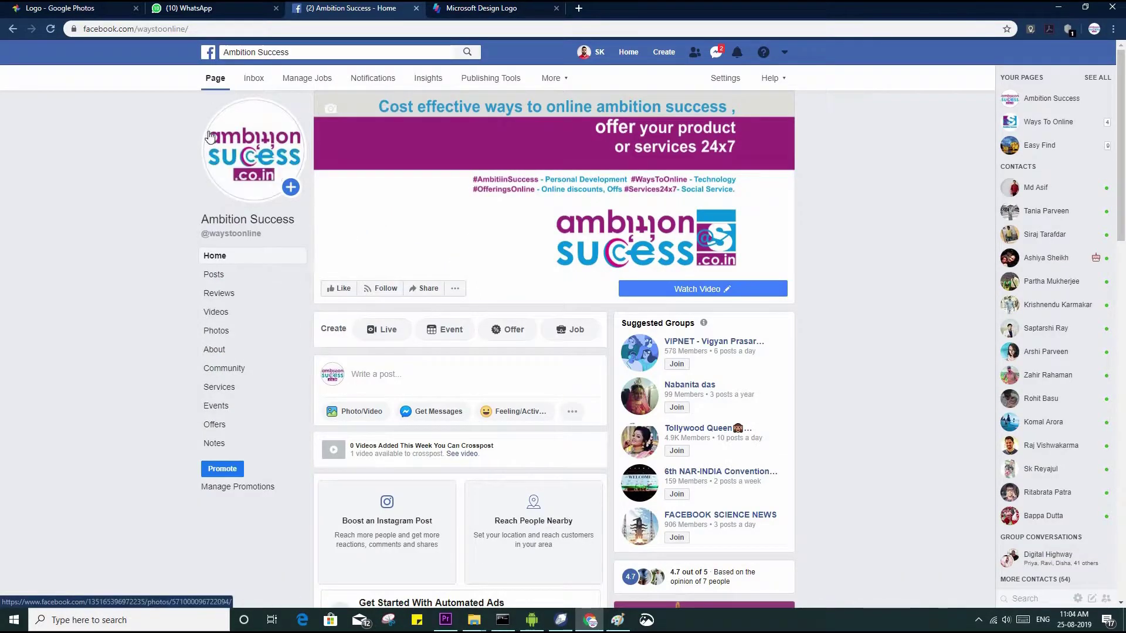
left_click(255, 123)
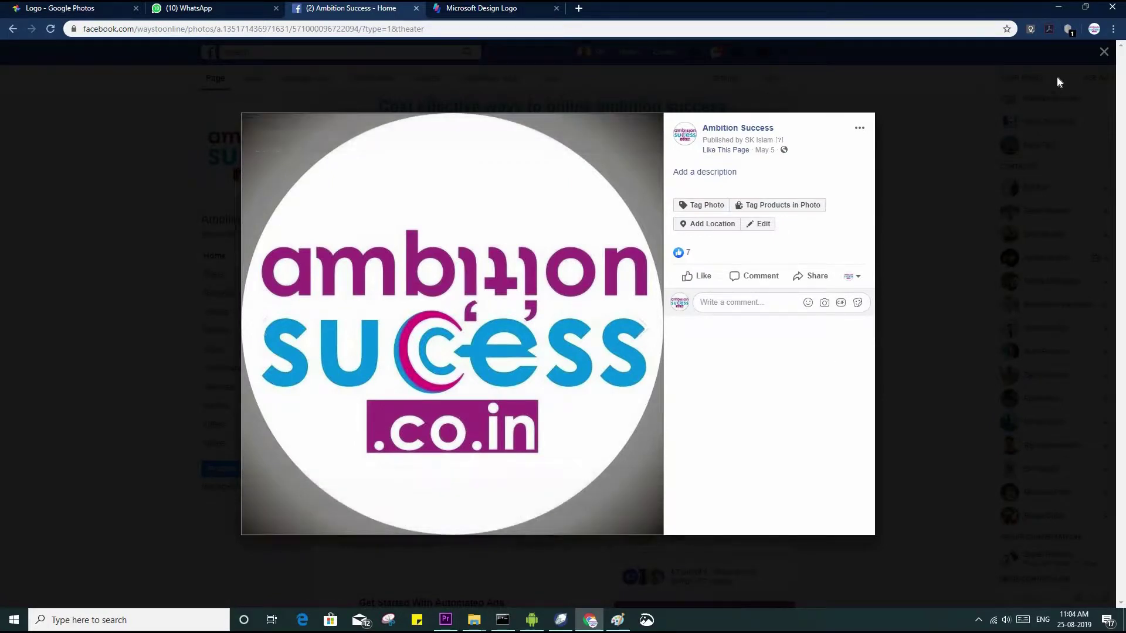
left_click(1106, 55)
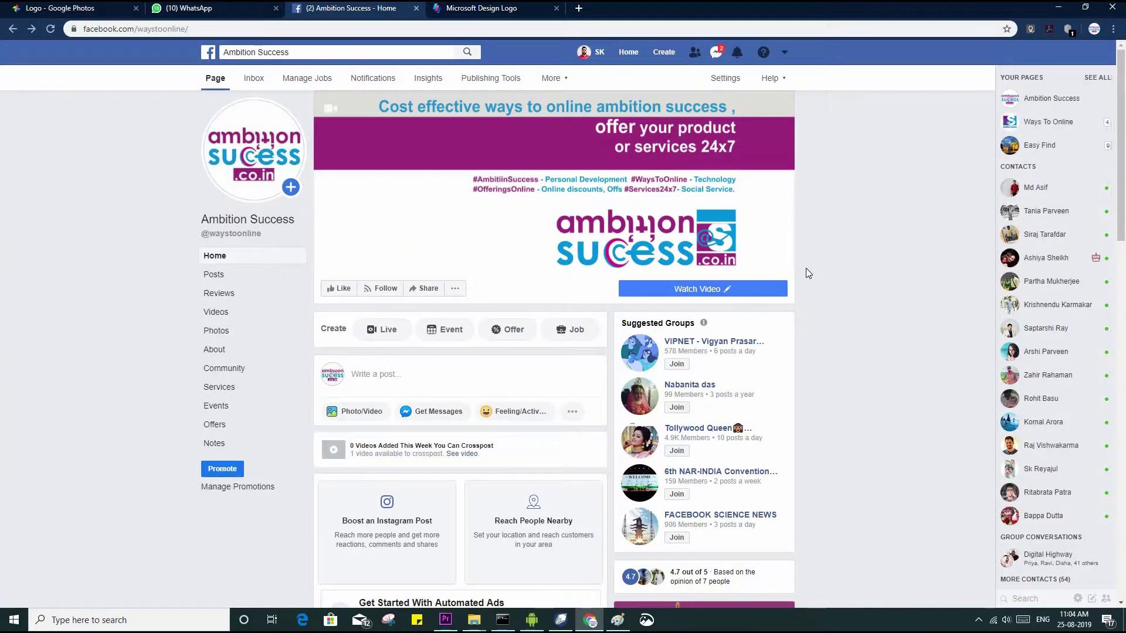
Return to CorelDRAW and examine the square ambition sucess .co.in logo beneath the @S logo up close
key("alt+Tab")
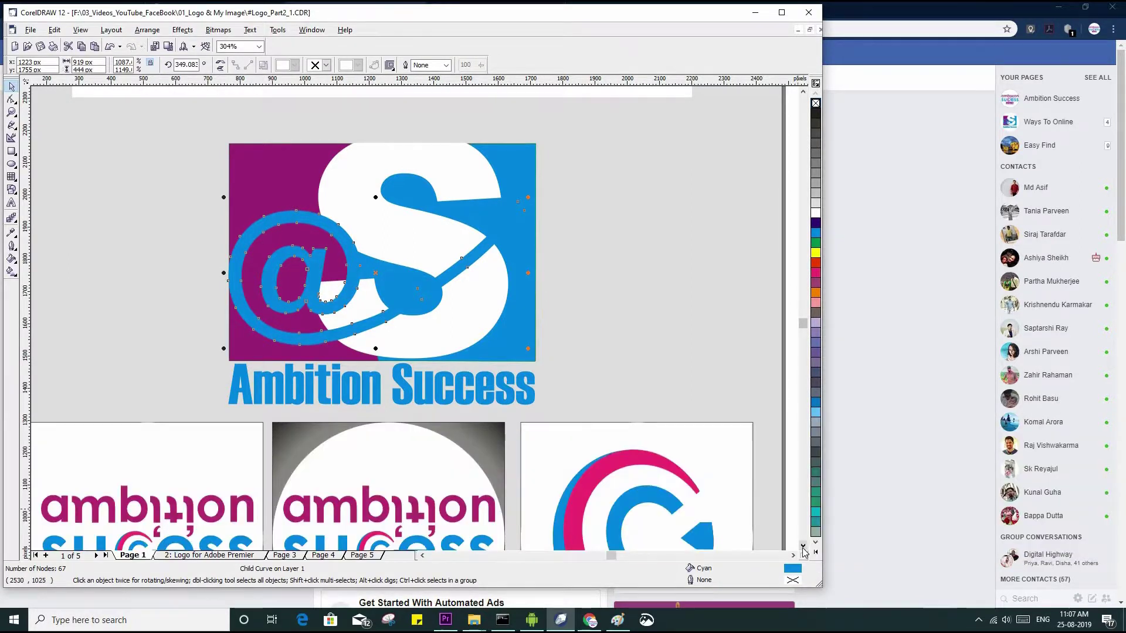
scroll(803, 551, "down", 3)
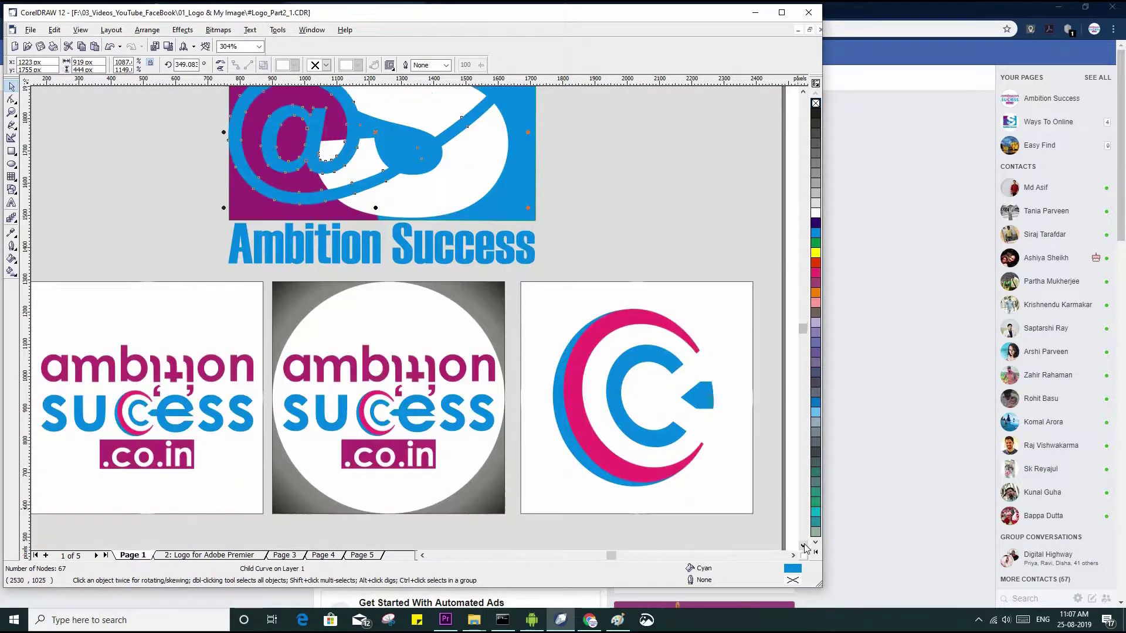
left_click(422, 556)
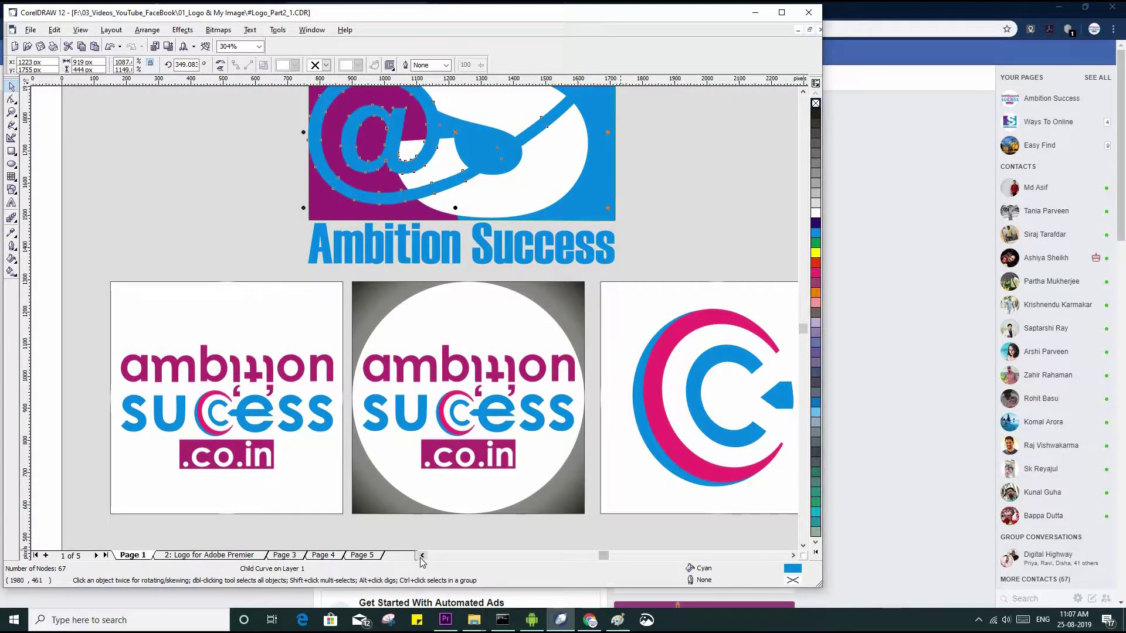
left_click(206, 368)
scroll(204, 368, "up", 2)
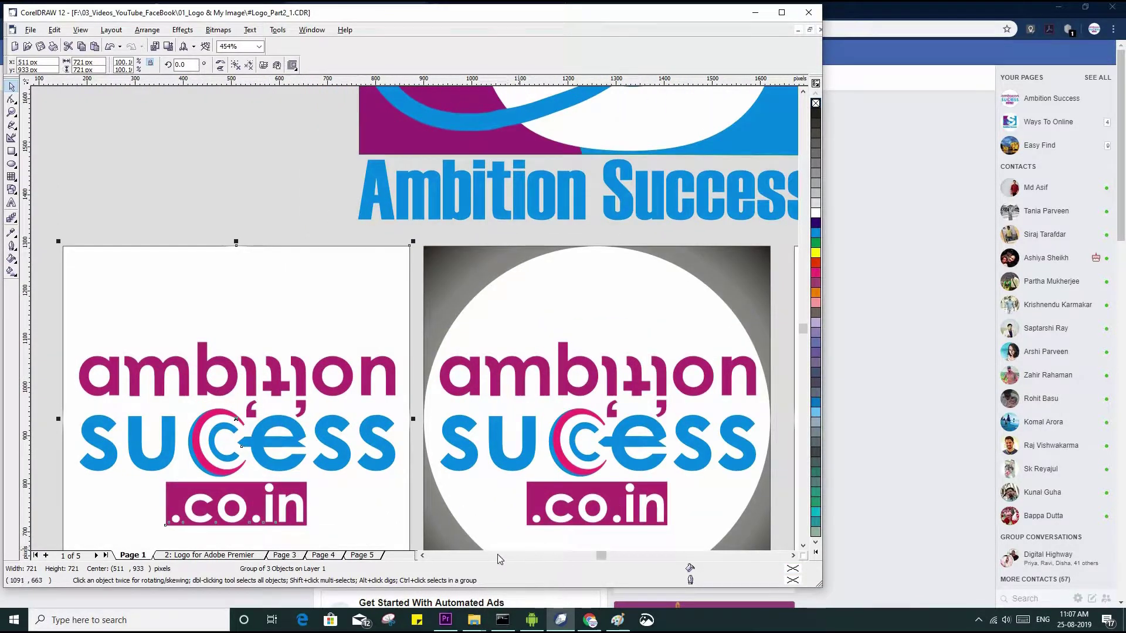
left_click(422, 555)
left_click(424, 555)
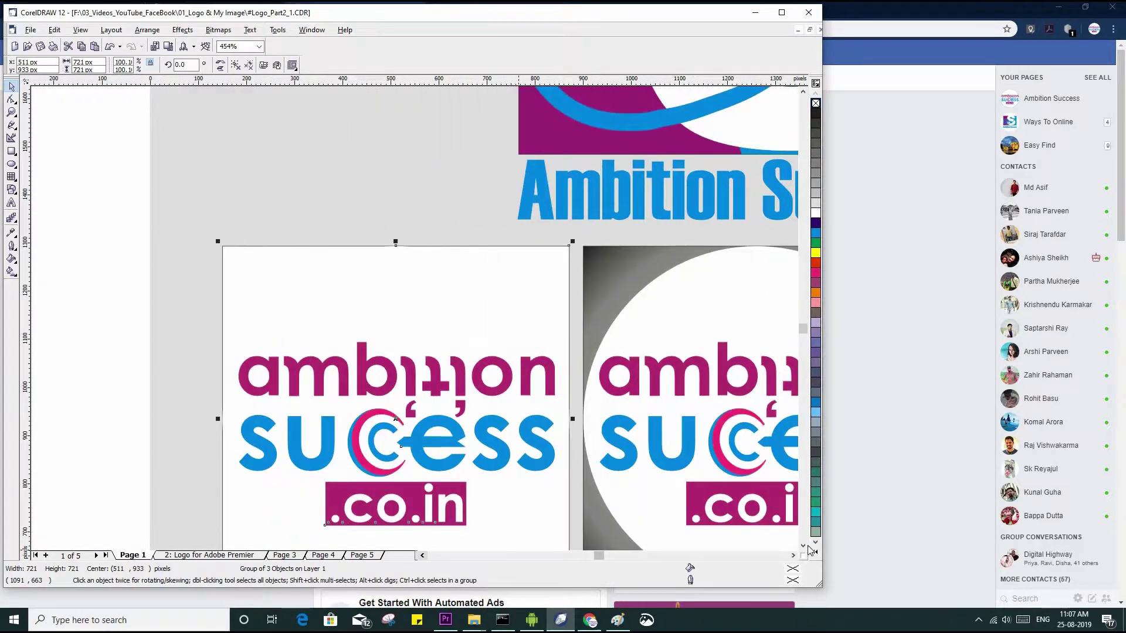
left_click(803, 545)
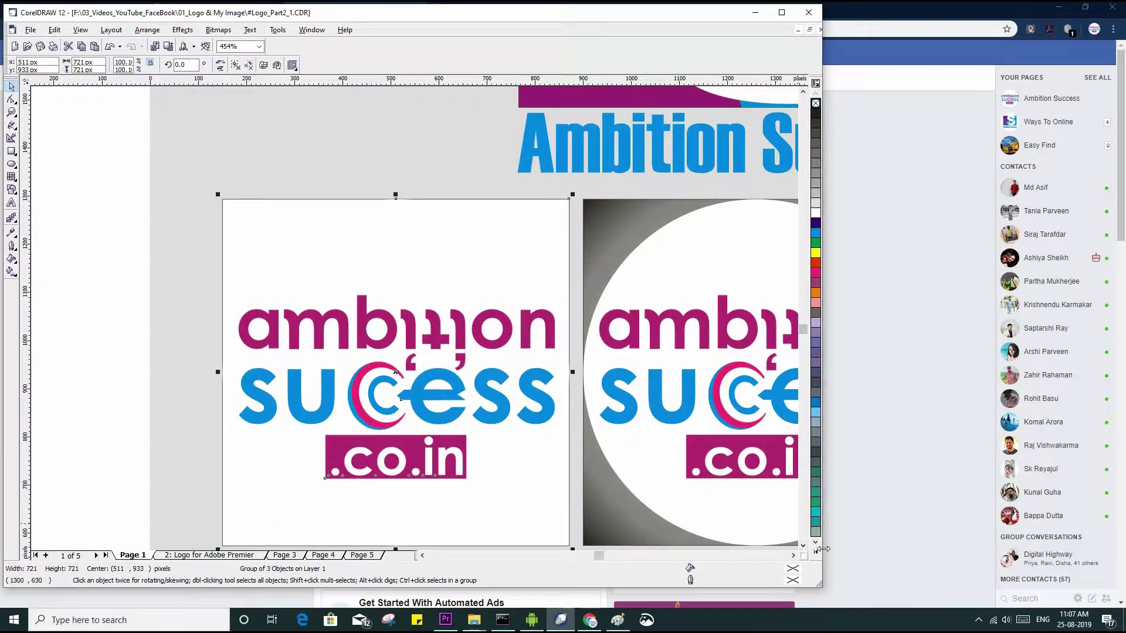
left_click(803, 545)
left_click(803, 545)
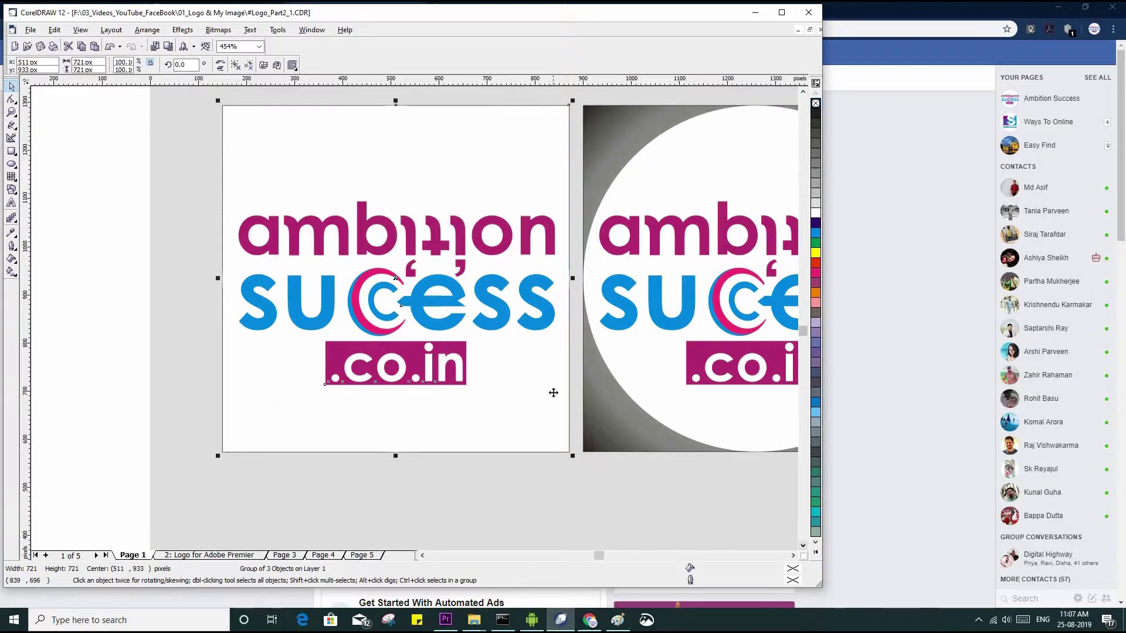
scroll(553, 389, "up", 2)
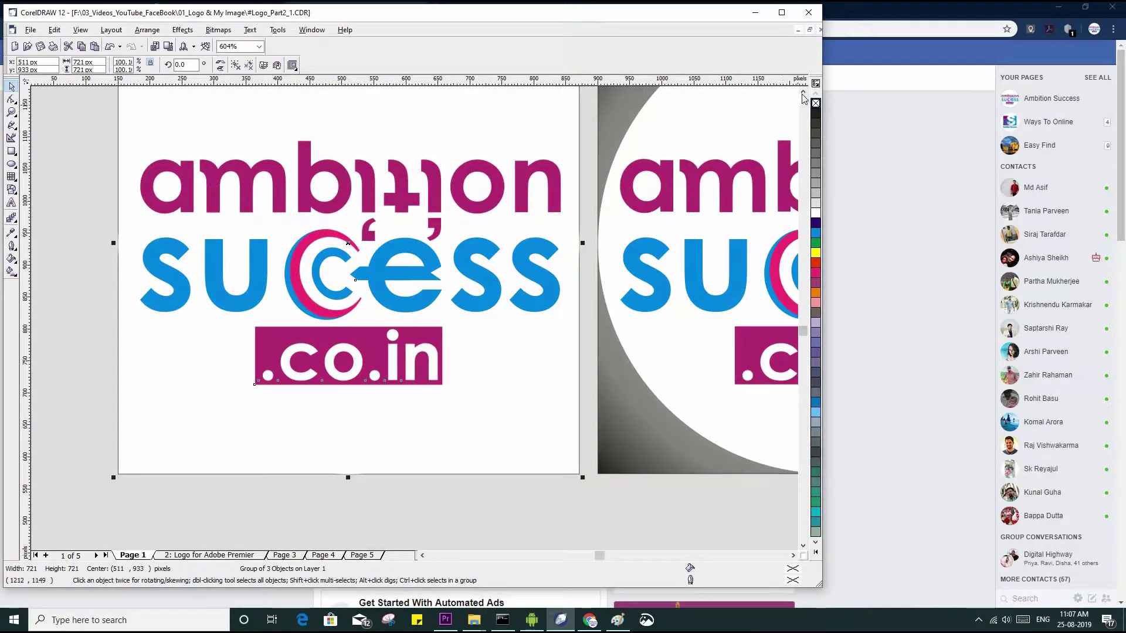
left_click(803, 92)
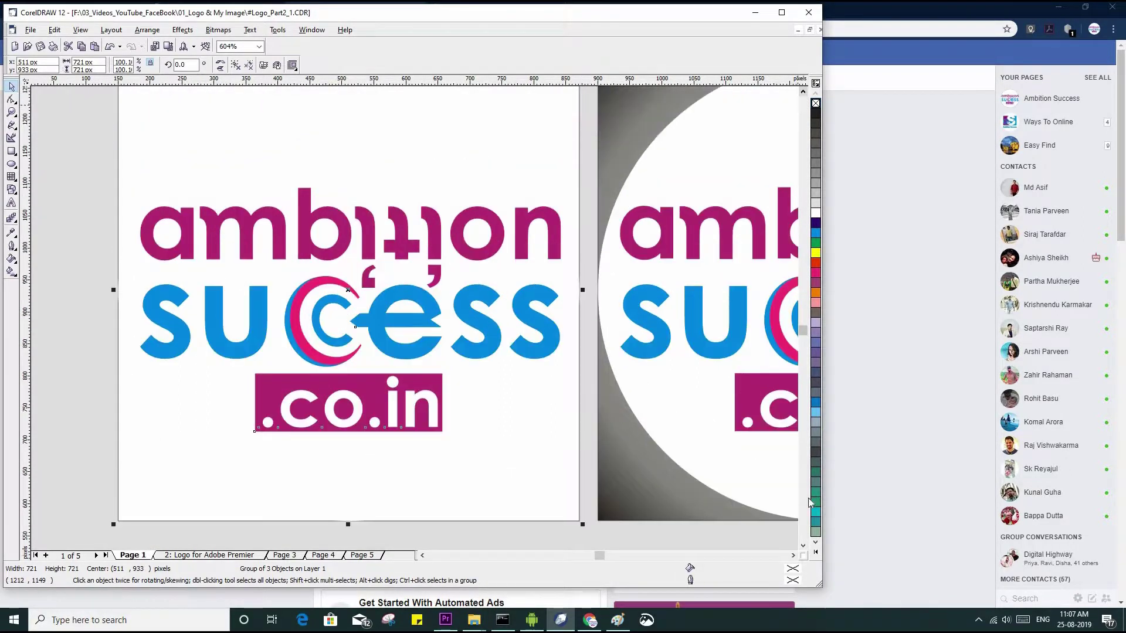
left_click(803, 91)
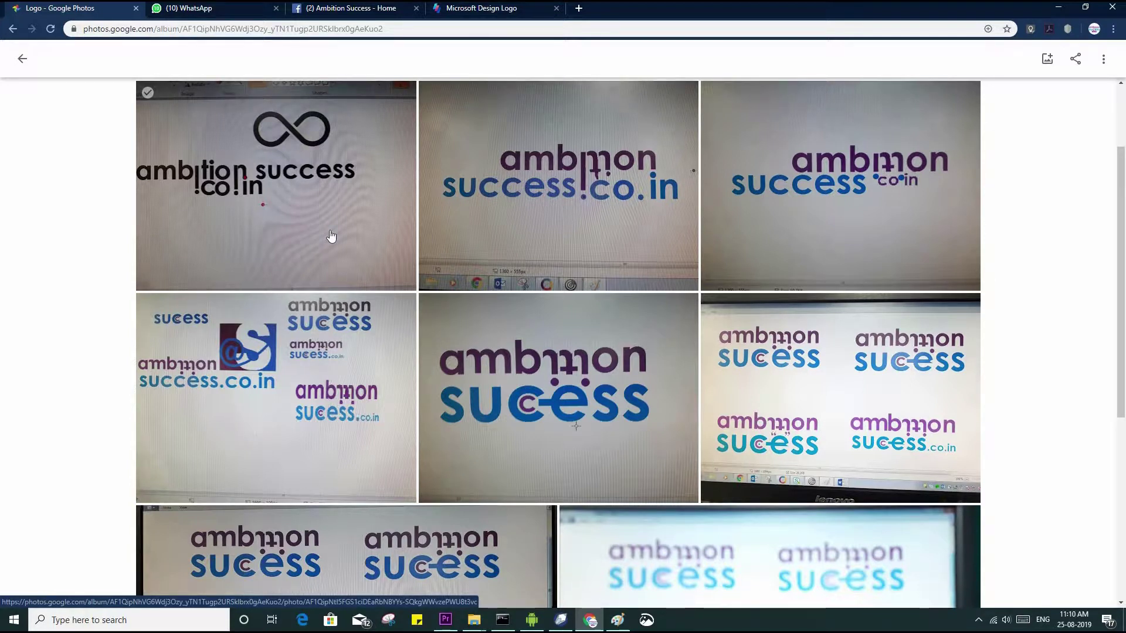
In Chrome, examine the early ambition success drafts in the Google Photos Logo album, including the version with the inverted "iti" letters
left_click(305, 261)
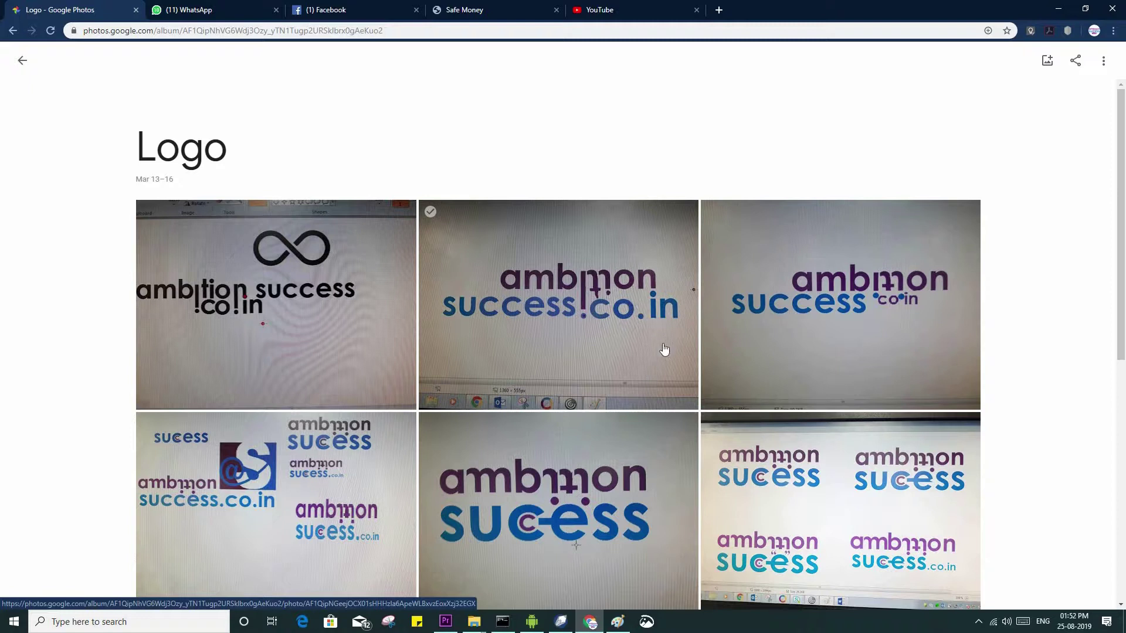
left_click(353, 326)
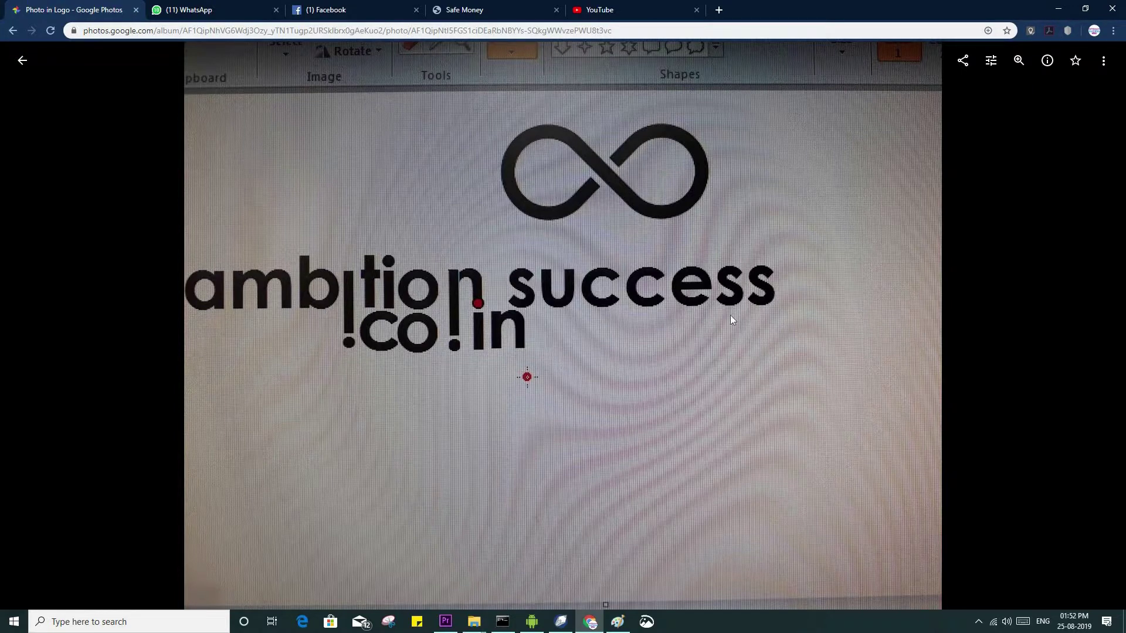
left_click(1093, 327)
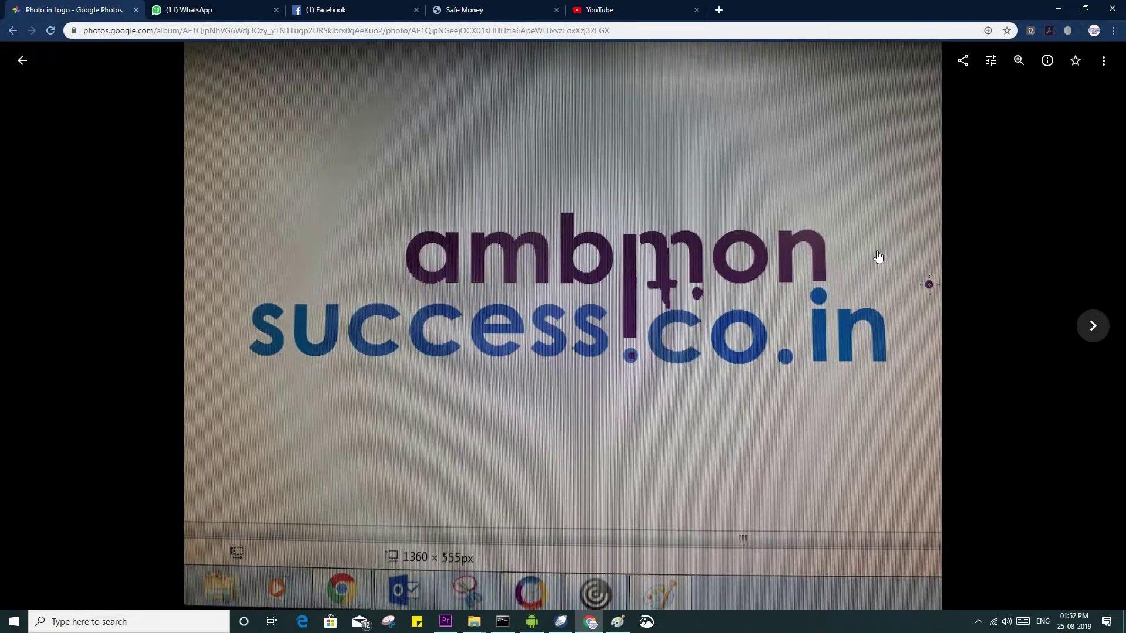
left_click(22, 60)
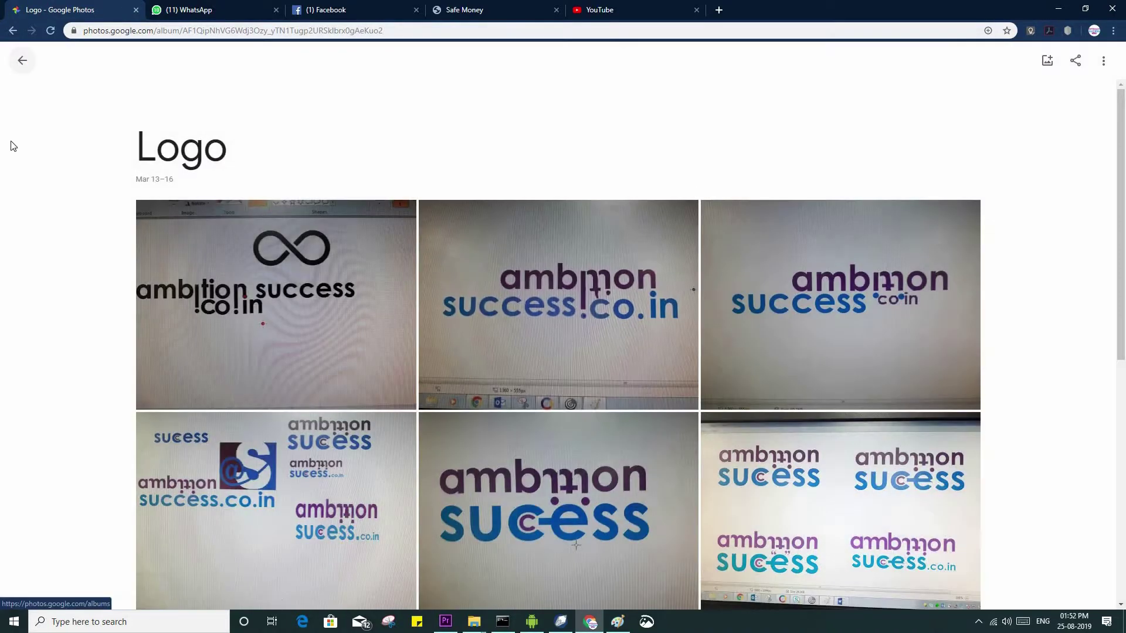
scroll(943, 255, "down", 2)
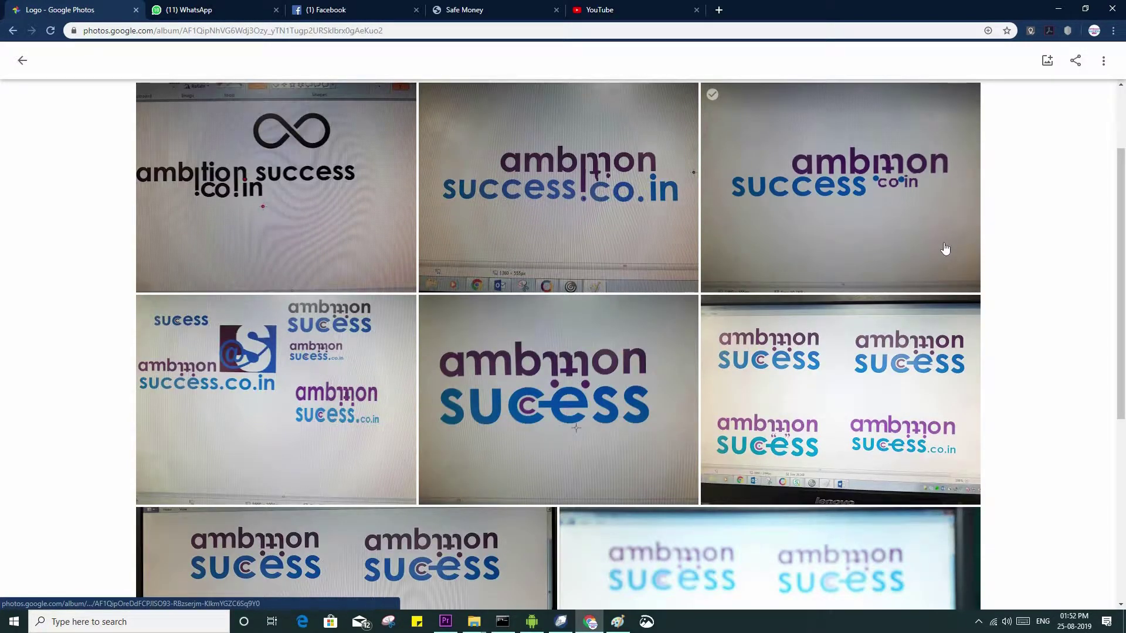
left_click(548, 395)
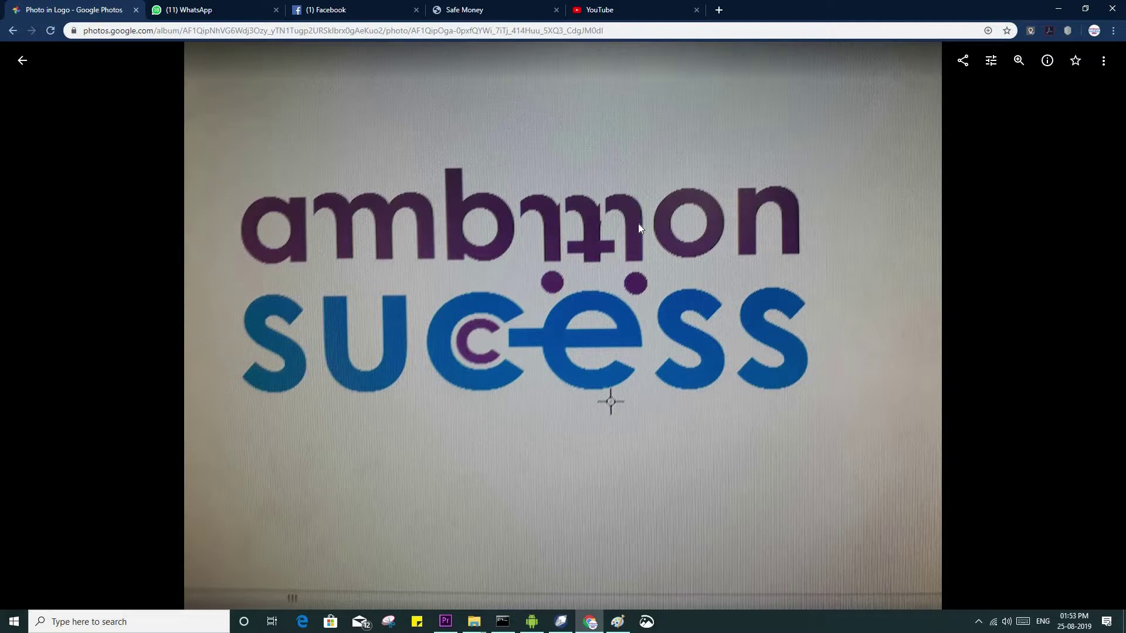
Switch to Paint and delete the letters "iti" from the middle of the word "ambition"
left_click(617, 622)
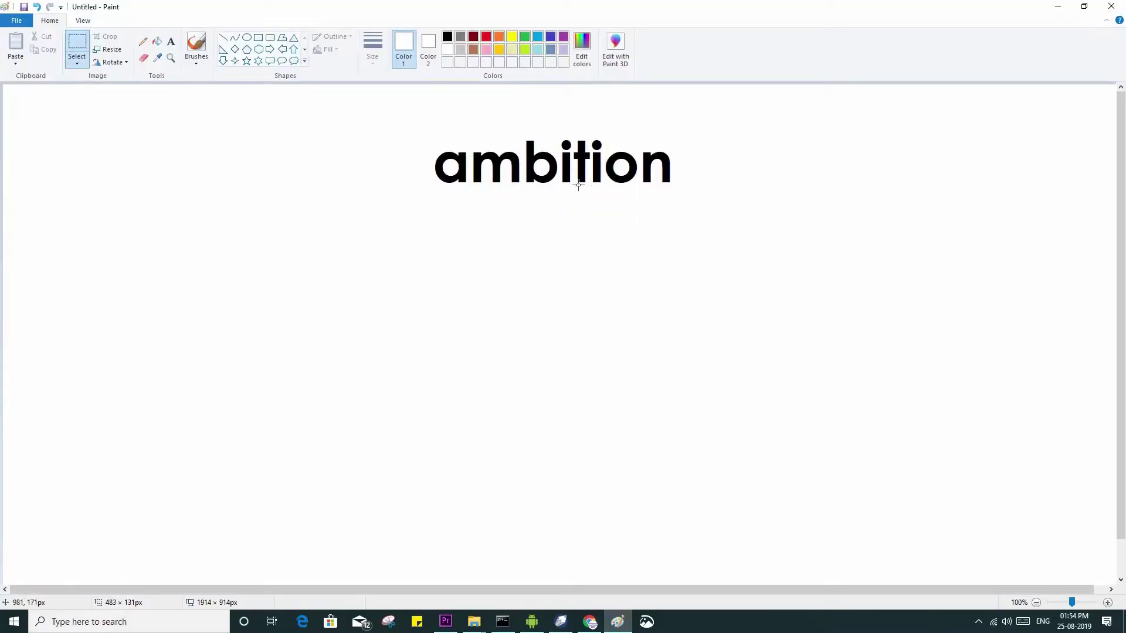
left_click_drag(557, 135, 605, 194)
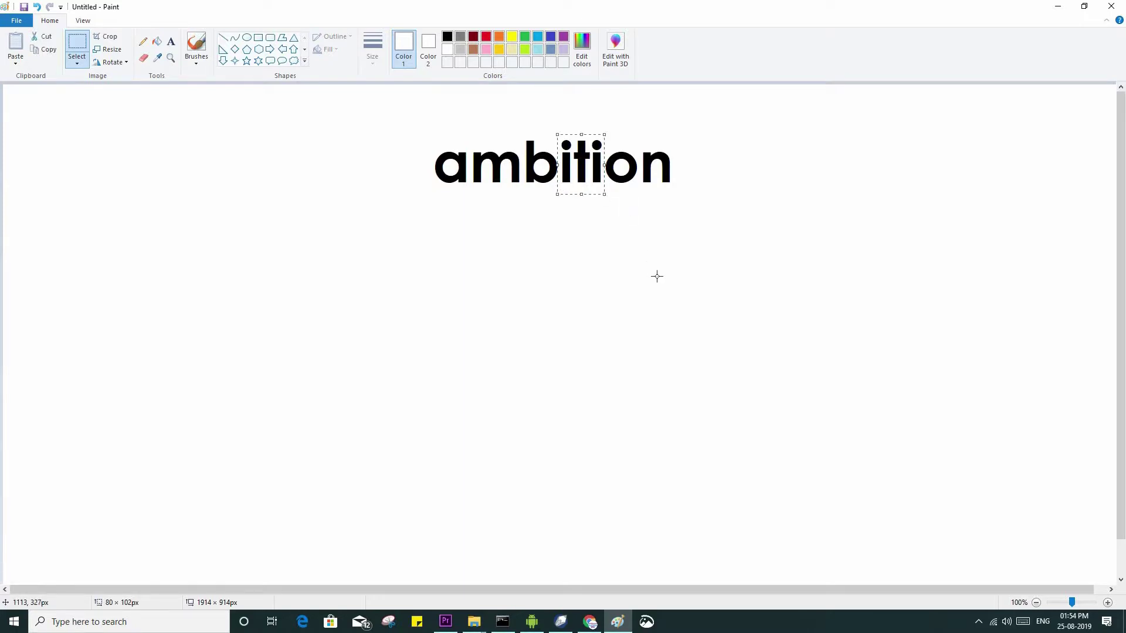
key("Delete")
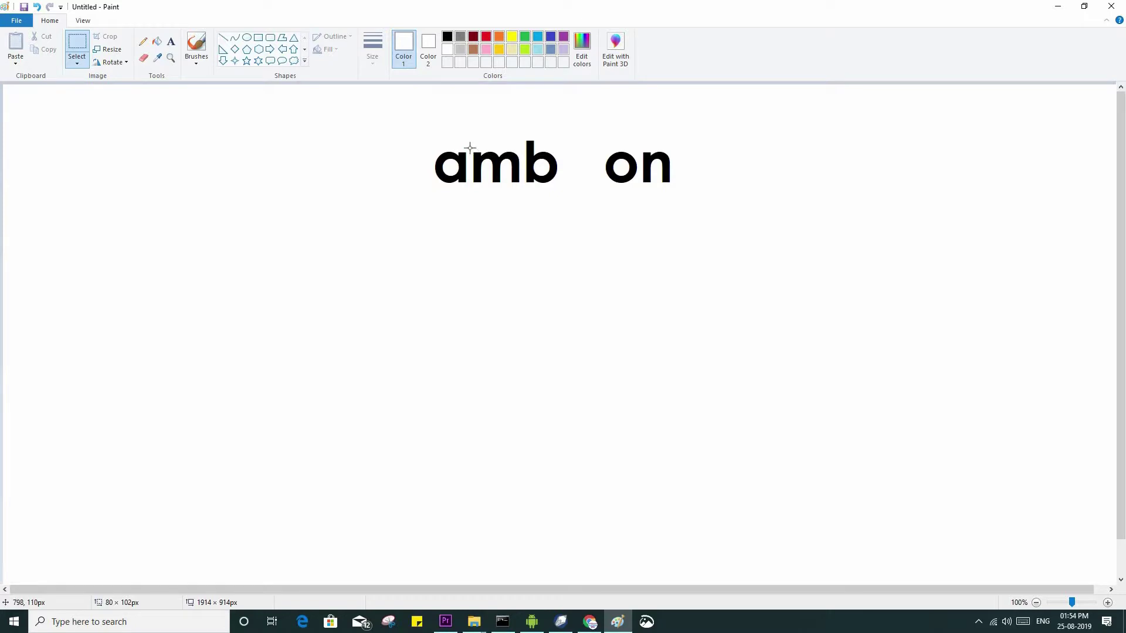
Copy the letter "m" from the word and place the copy in the gap between "amb" and "on"
left_click_drag(472, 147, 522, 184)
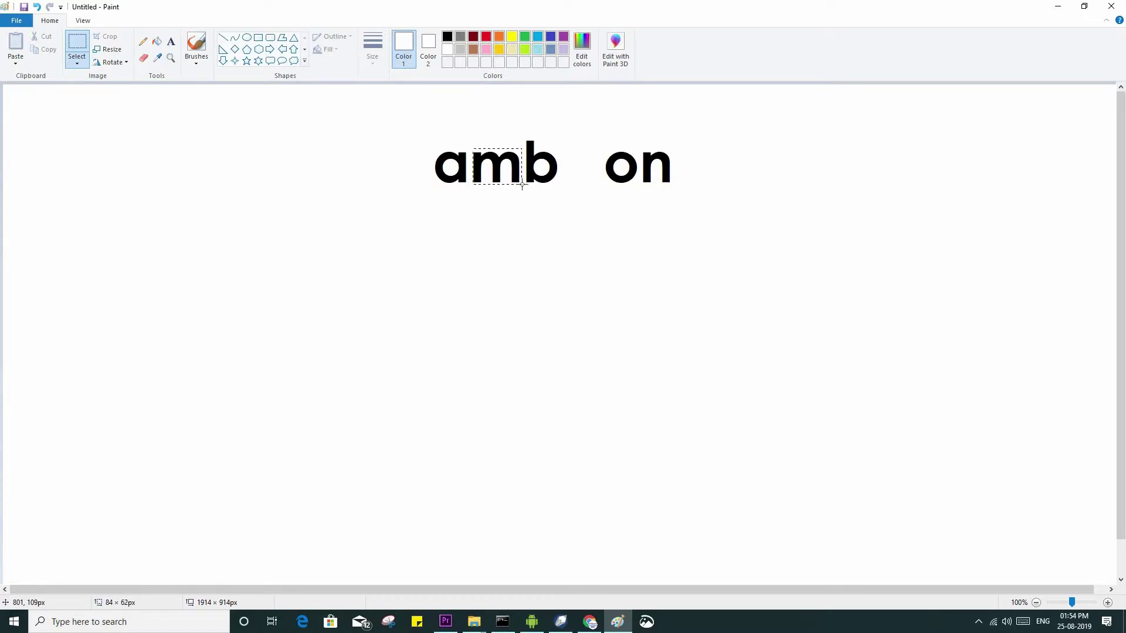
left_click(515, 254)
left_click_drag(472, 149, 520, 185)
key("ctrl+c")
key("ctrl+v")
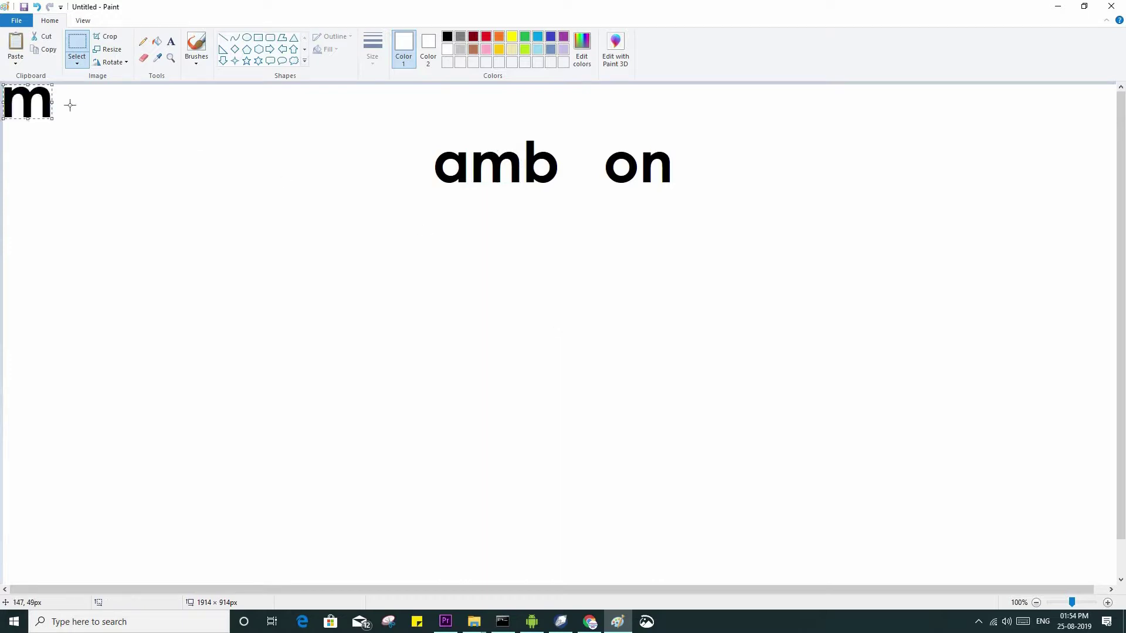
left_click_drag(35, 95, 296, 130)
left_click(561, 147)
left_click_drag(561, 147, 588, 159)
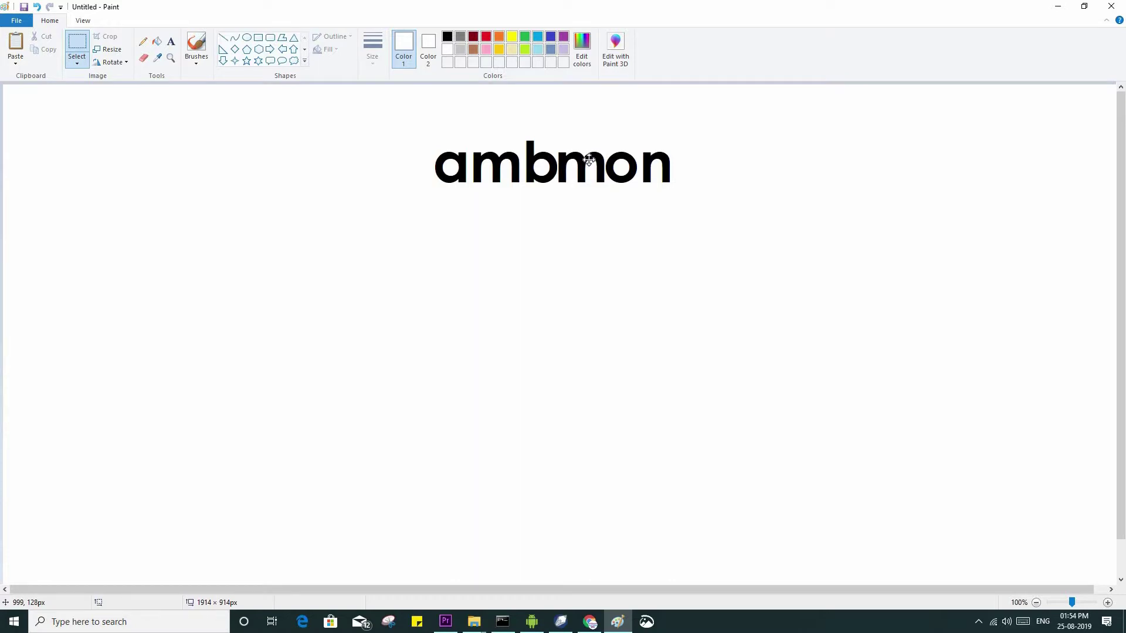
left_click_drag(589, 158, 586, 167)
left_click(754, 289)
Erase the joins between the stems of the copied "m" using the second-largest eraser size, leaving three separate letter strokes
left_click(144, 58)
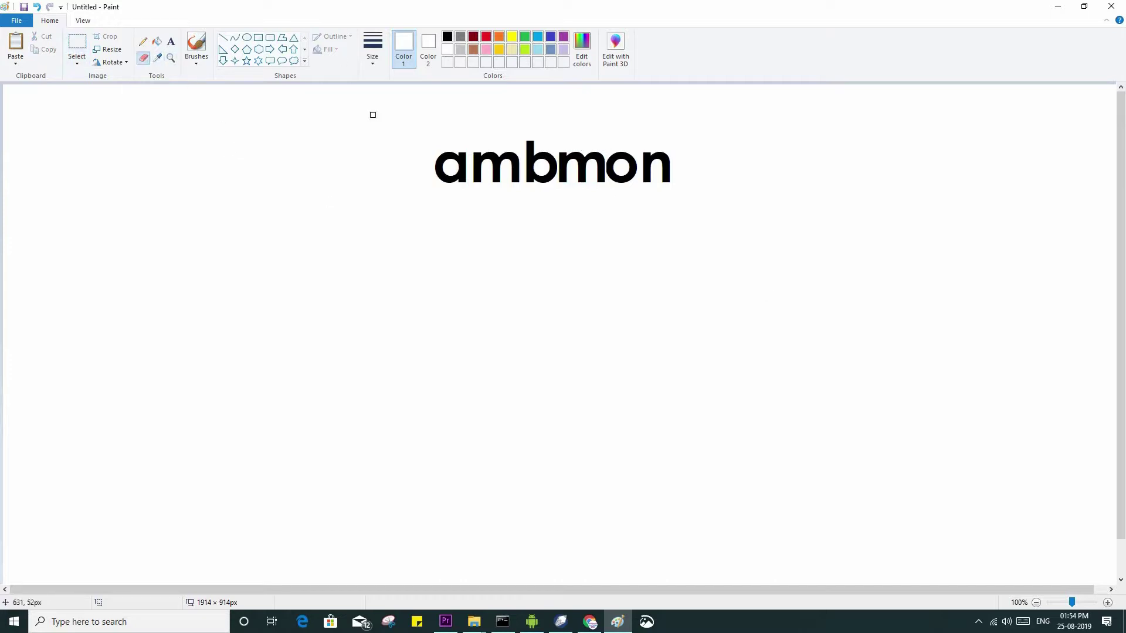
left_click(373, 51)
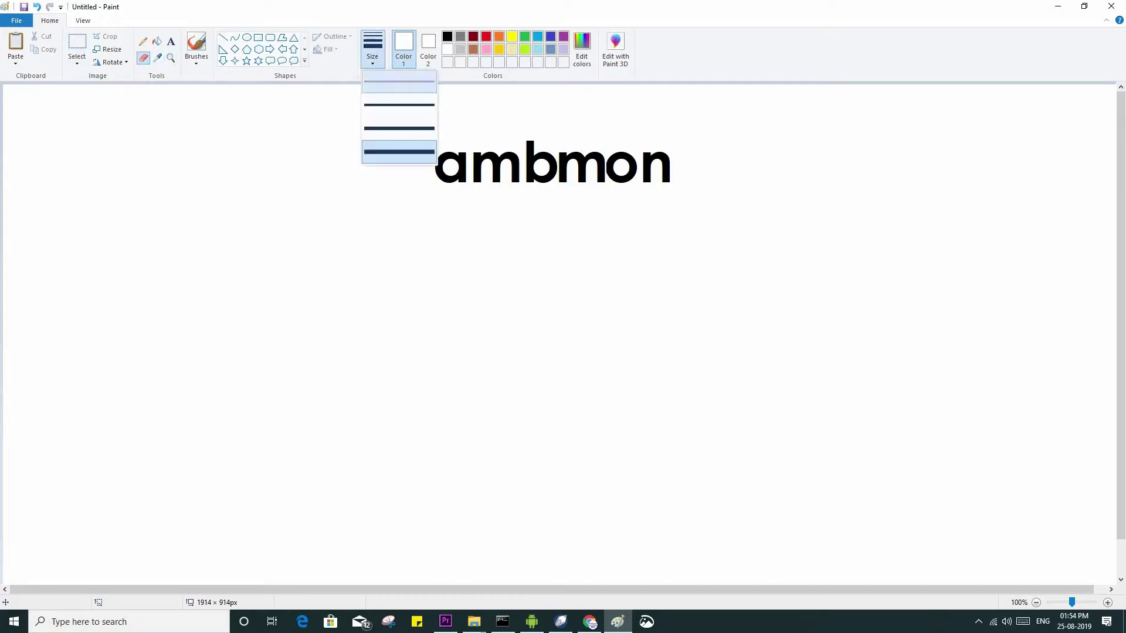
left_click(387, 92)
left_click(374, 62)
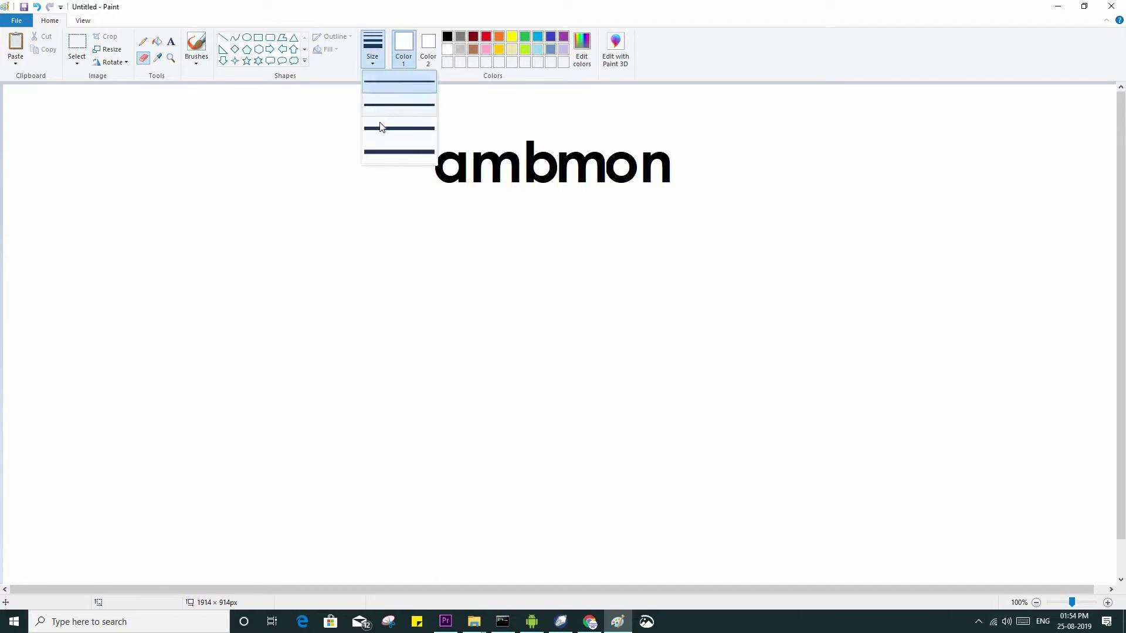
left_click(398, 128)
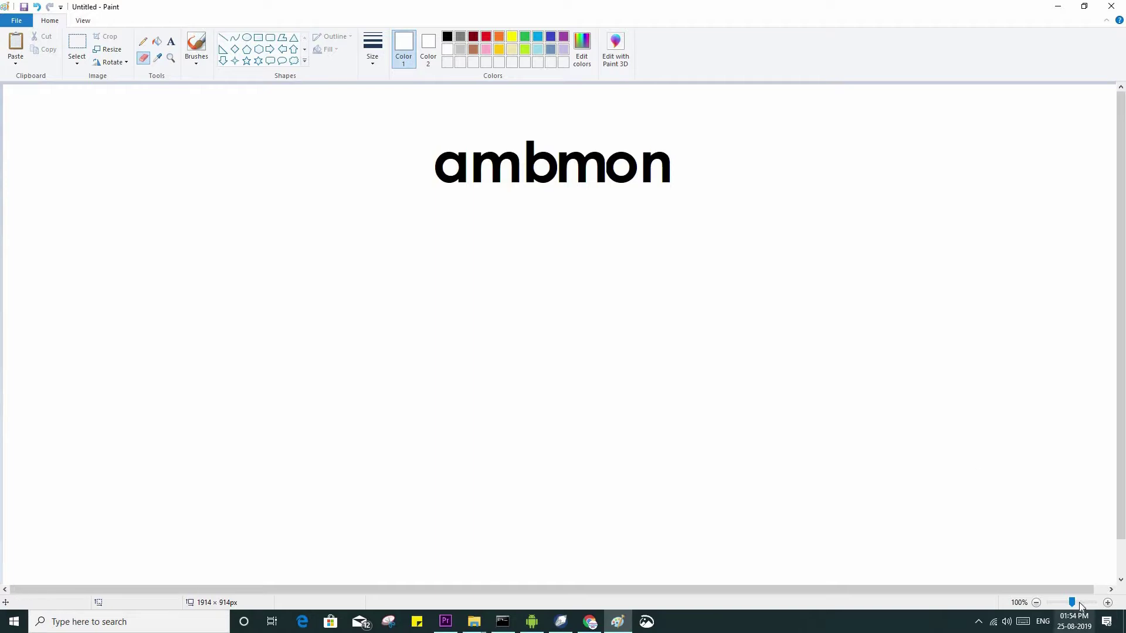
left_click_drag(1073, 605, 1078, 605)
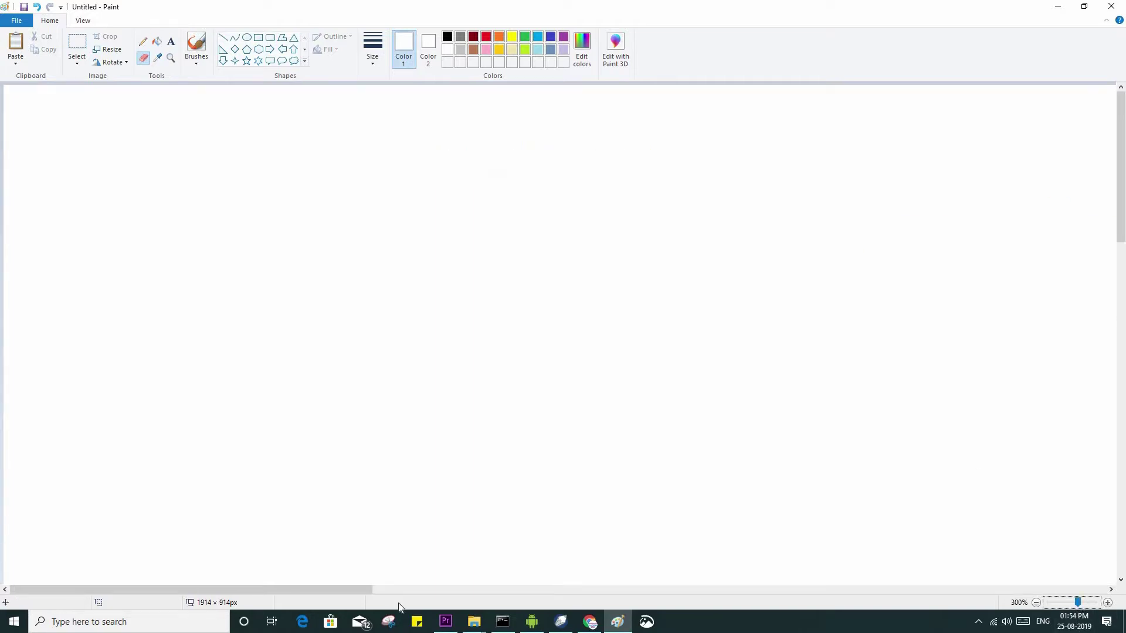
left_click_drag(297, 591, 692, 592)
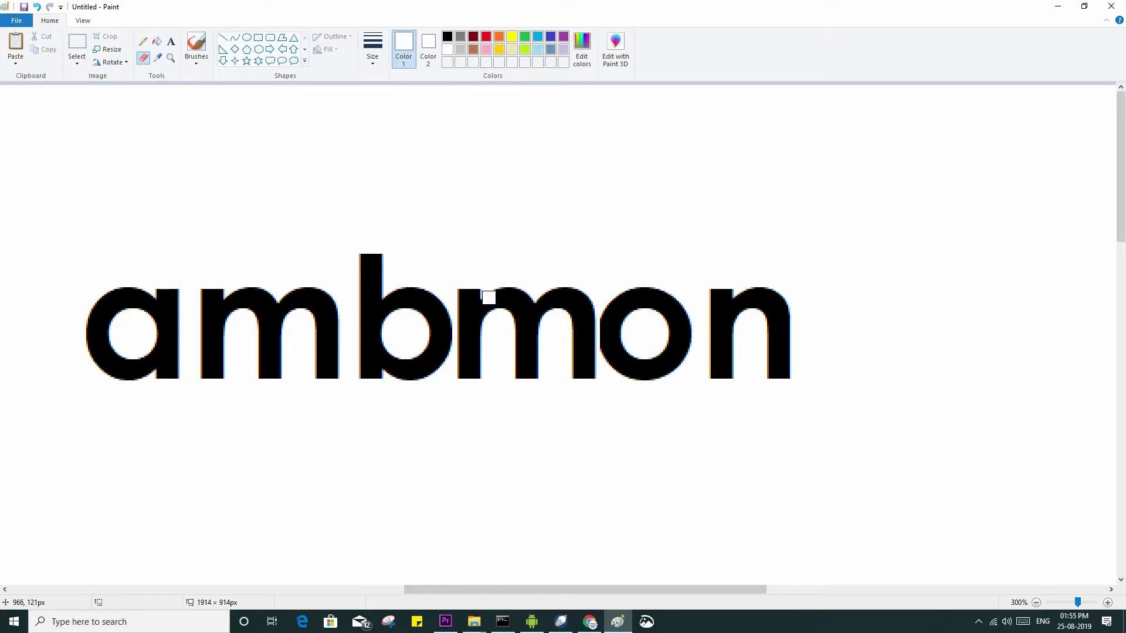
left_click_drag(487, 299, 489, 306)
key("ctrl+z")
left_click_drag(487, 304, 487, 308)
left_click_drag(487, 332, 488, 296)
left_click_drag(544, 300, 545, 288)
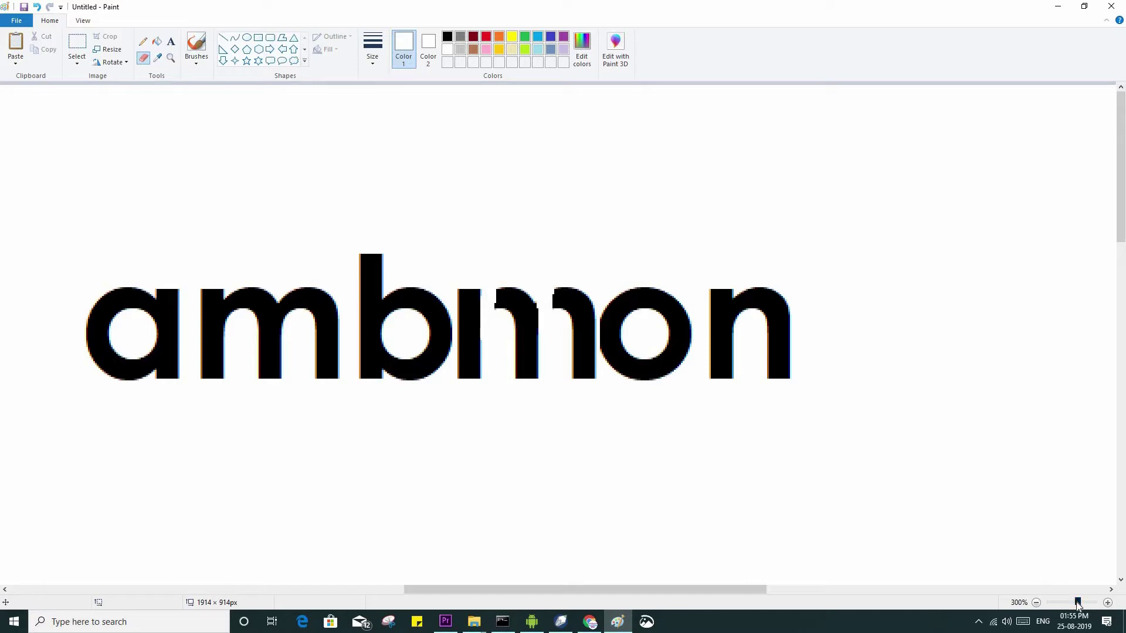
left_click_drag(1078, 603, 1071, 604)
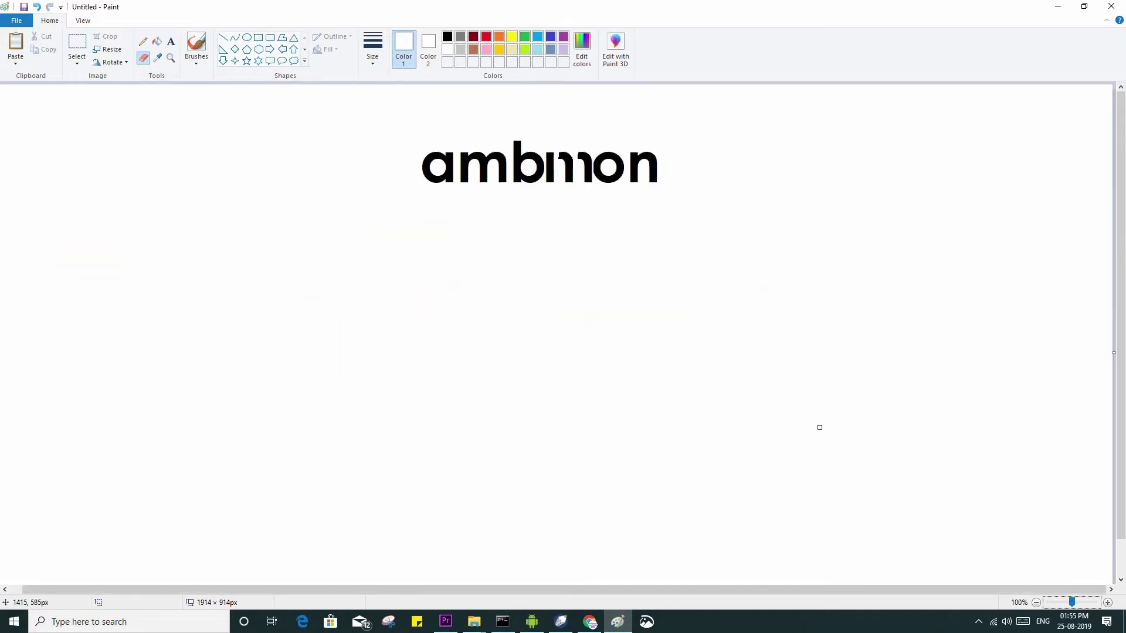
Check the reference logo in Chrome, then in Paint draw a short black bar across the middle stroke's lower part as the inverted "t" crossbar
key("alt+Tab")
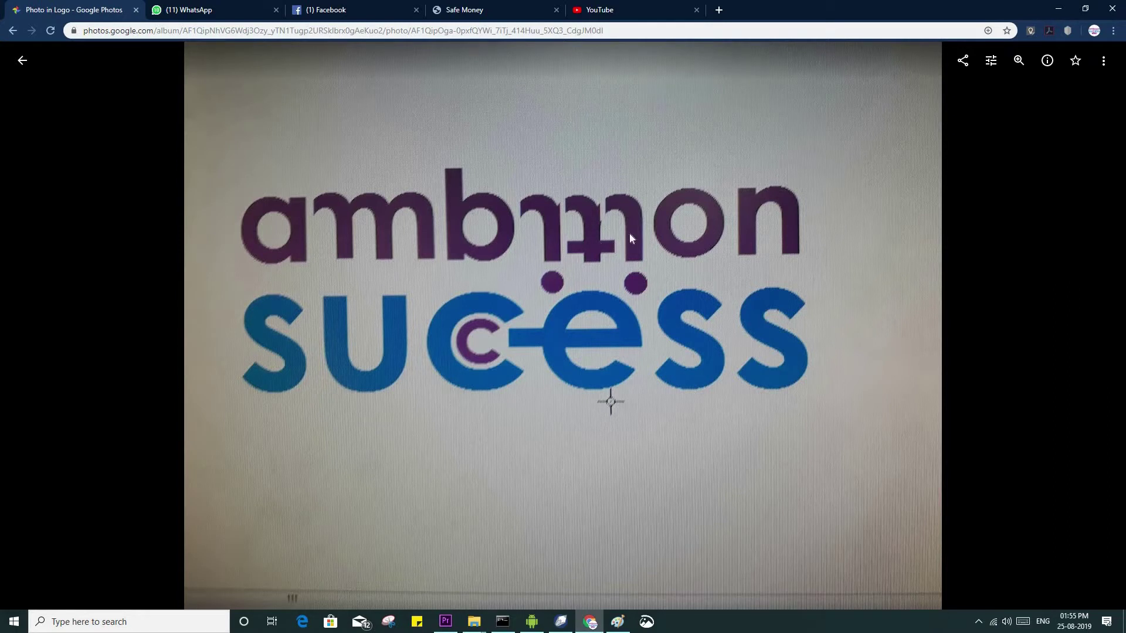
key("alt+Tab")
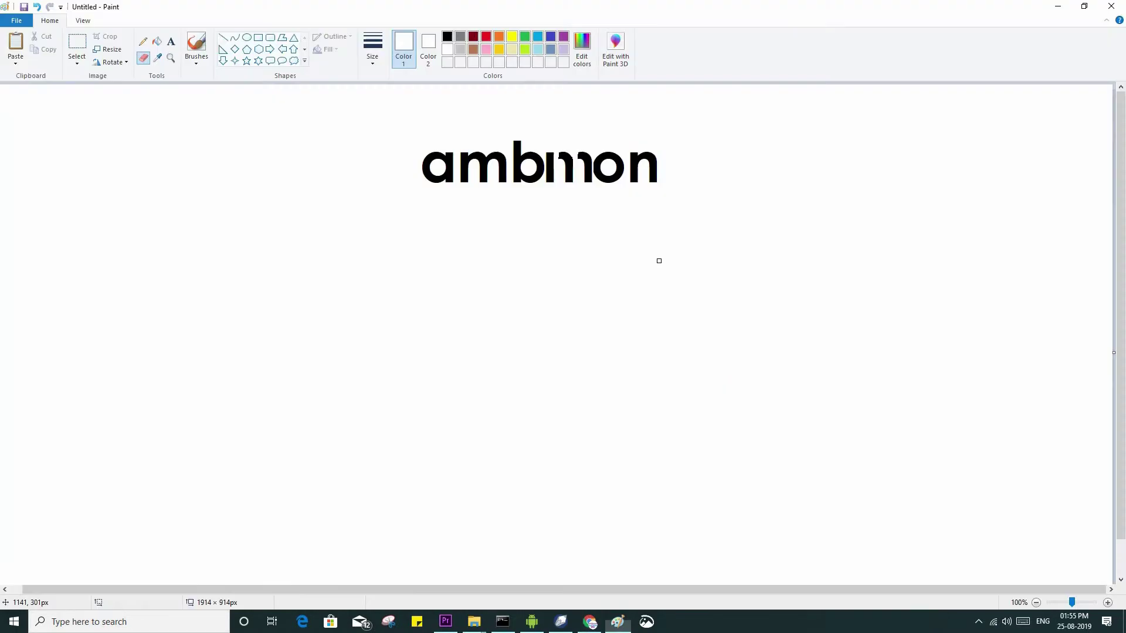
left_click(259, 38)
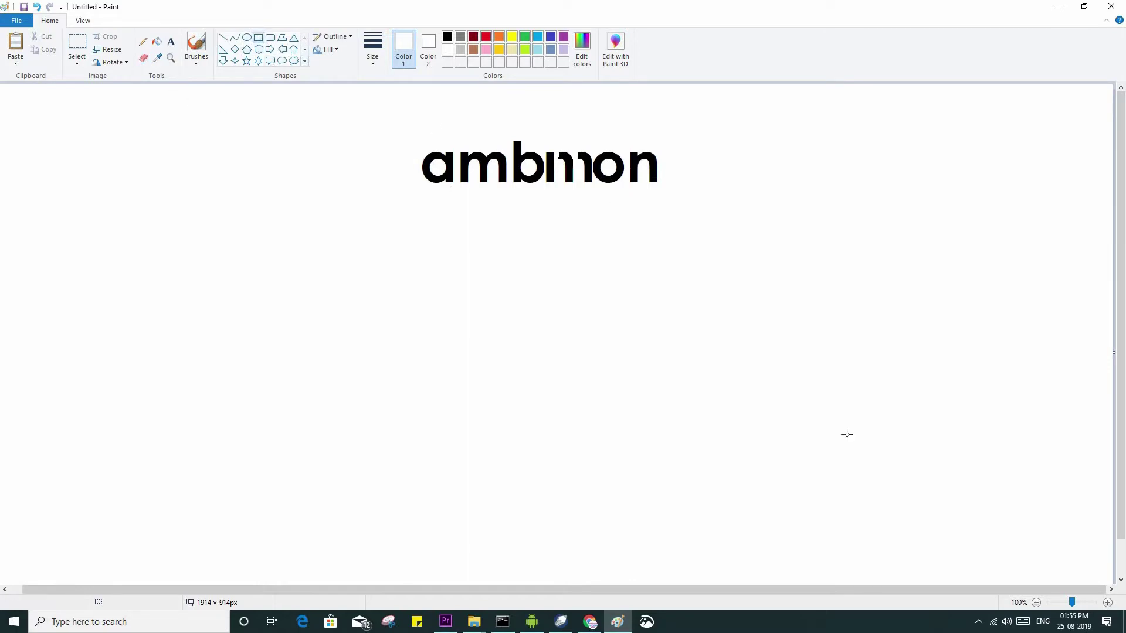
left_click_drag(1072, 604, 1053, 604)
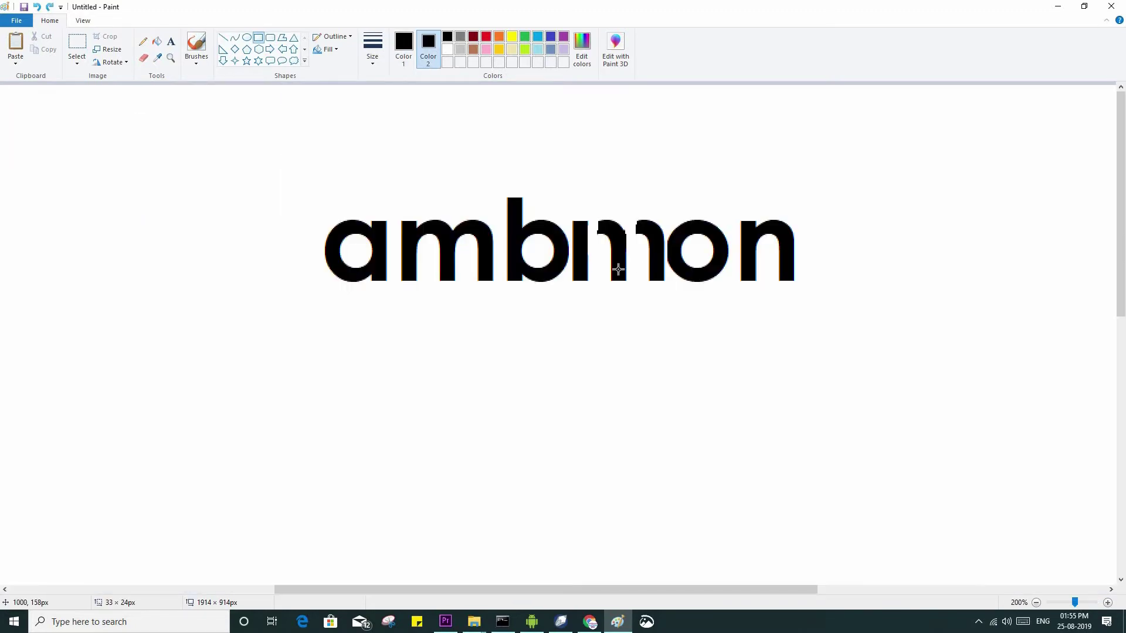
left_click_drag(600, 262, 636, 264)
key("ctrl+z")
left_click(683, 369)
Following the reference logo, draw a black dot about 9 px across beneath each of the two outer strokes as inverted "i" dots
key("alt+Tab")
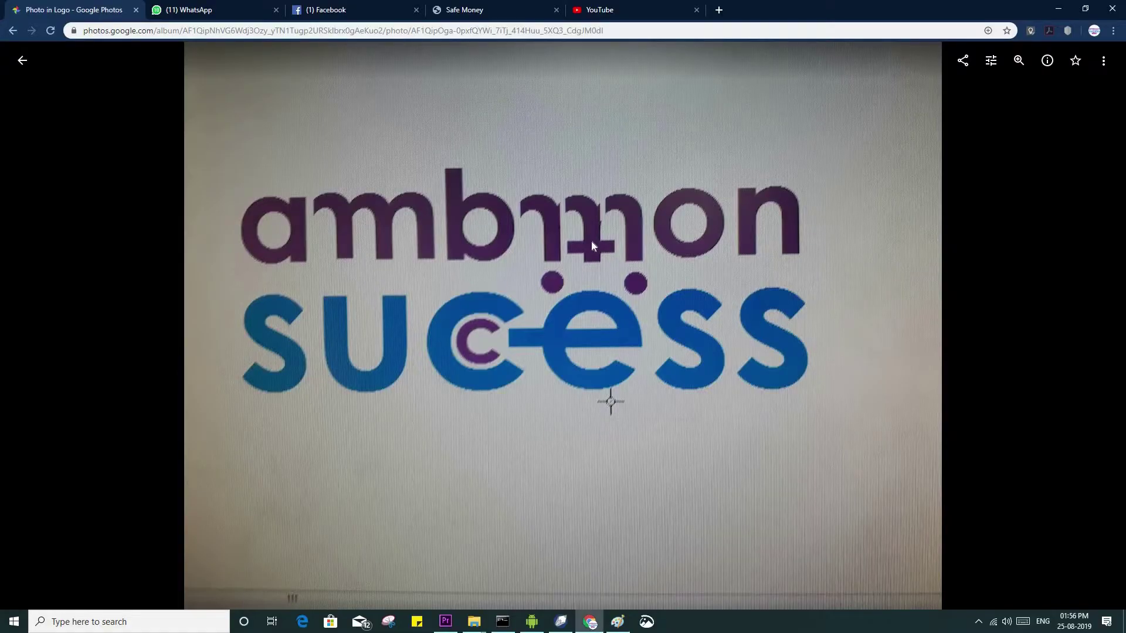
key("alt+Tab")
left_click(246, 38)
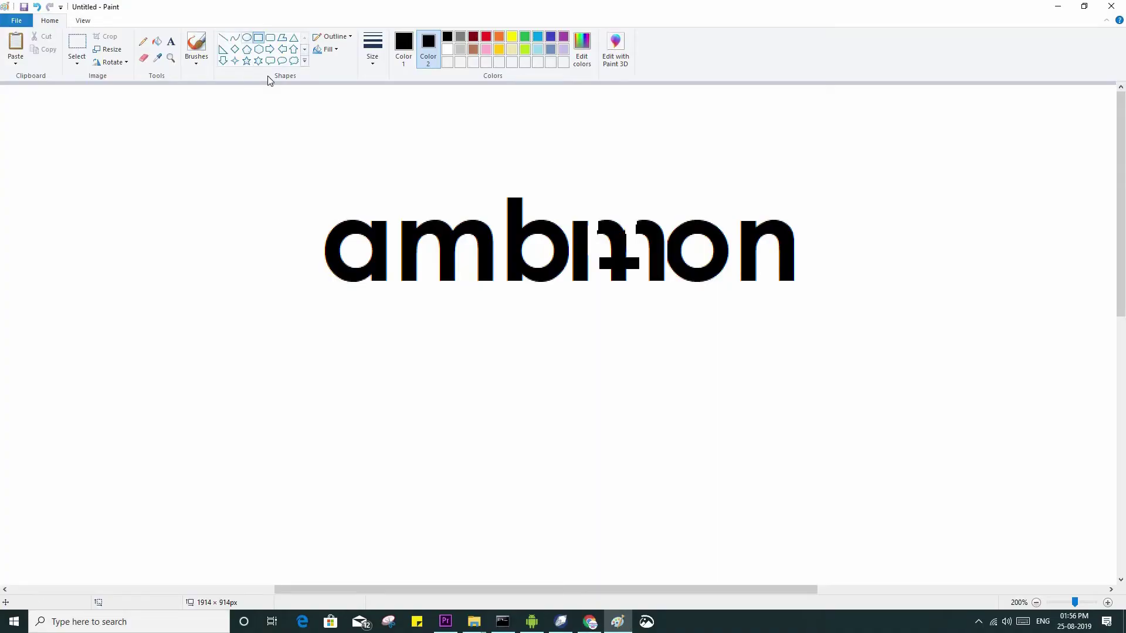
left_click_drag(573, 289, 581, 301)
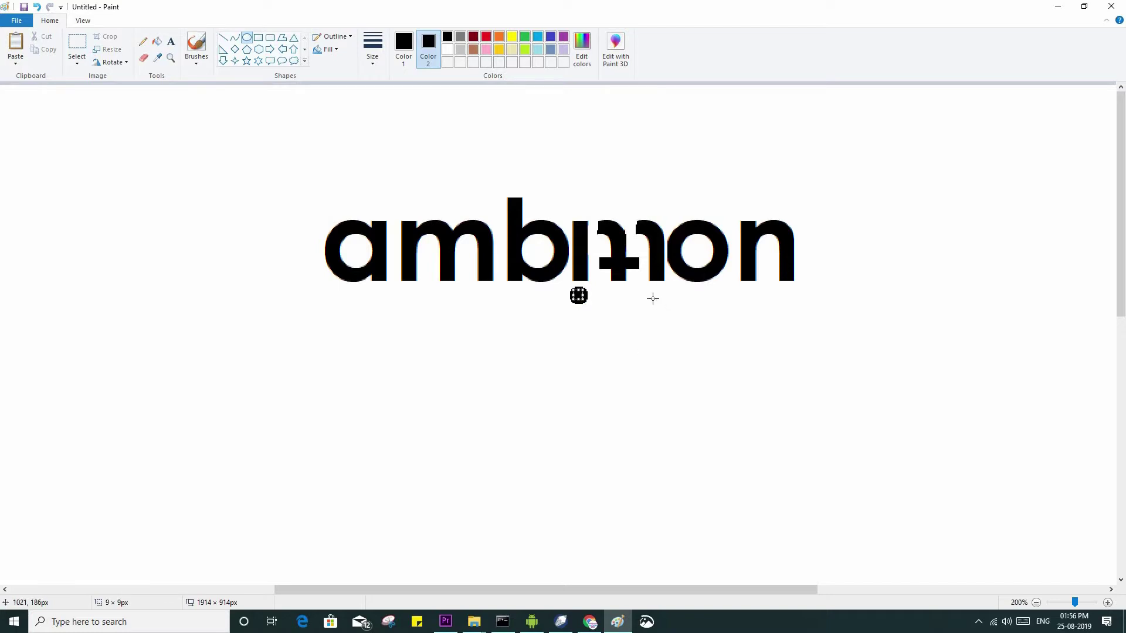
left_click_drag(650, 289, 659, 305)
Compare with the reference logo and add the text "success" below "ambition" in bold black 72-point Century Gothic
key("alt+Tab")
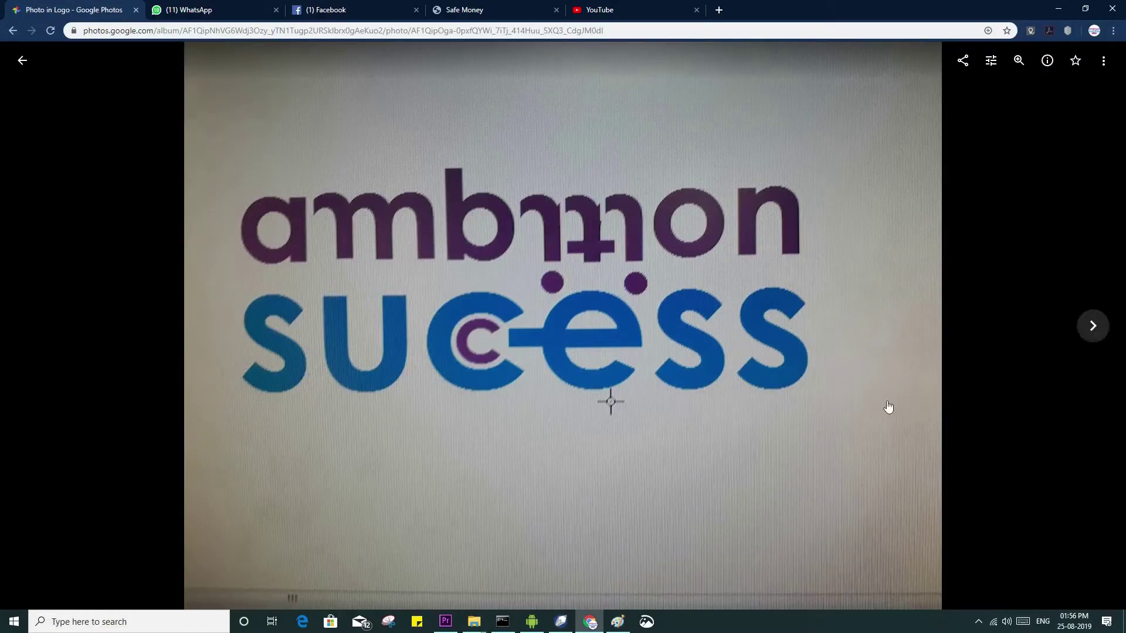
key("alt+Tab")
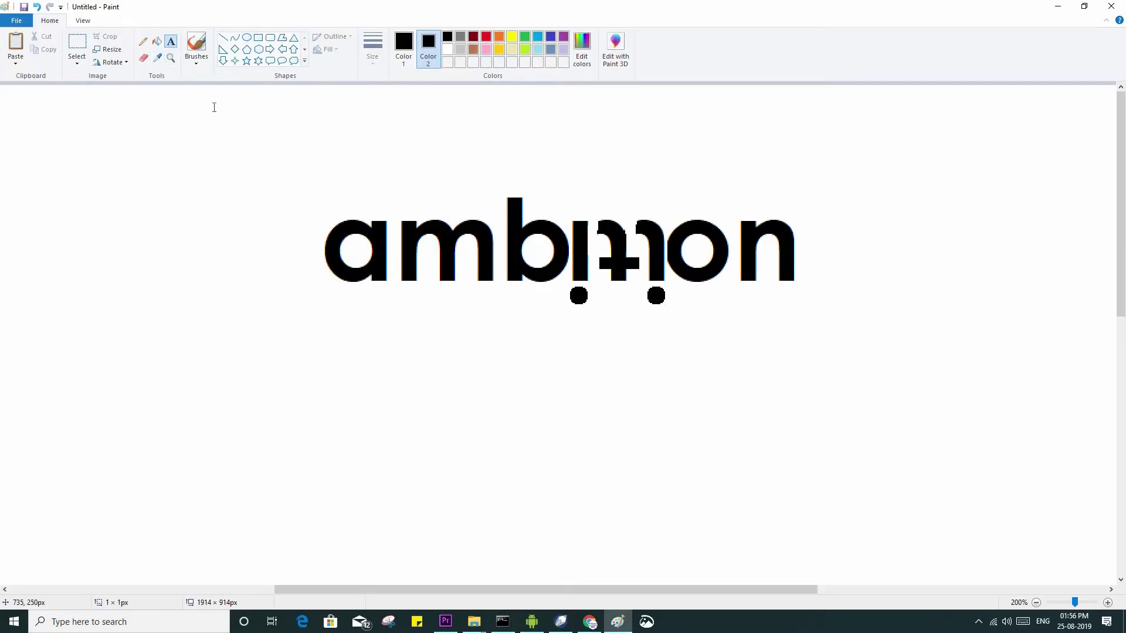
left_click_drag(320, 343, 875, 413)
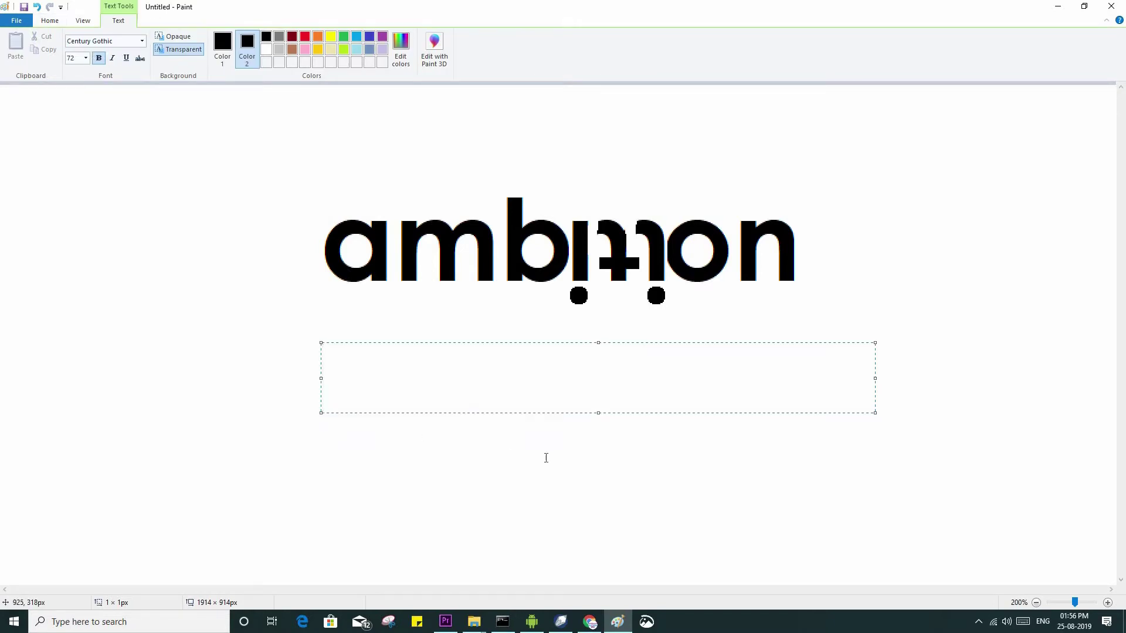
type("succe")
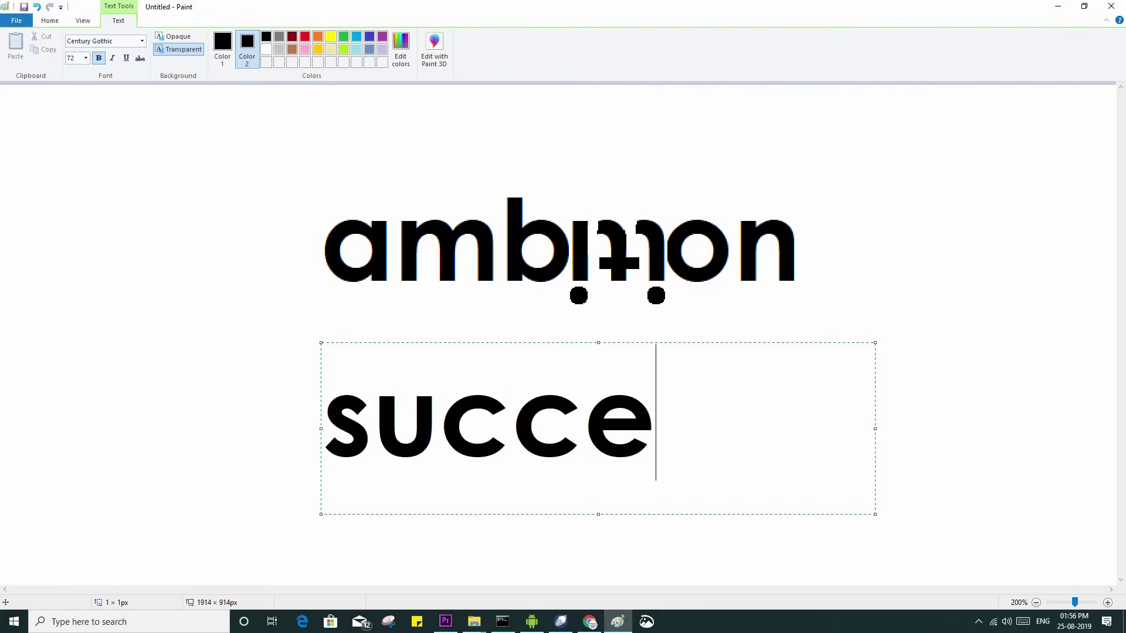
type("sc")
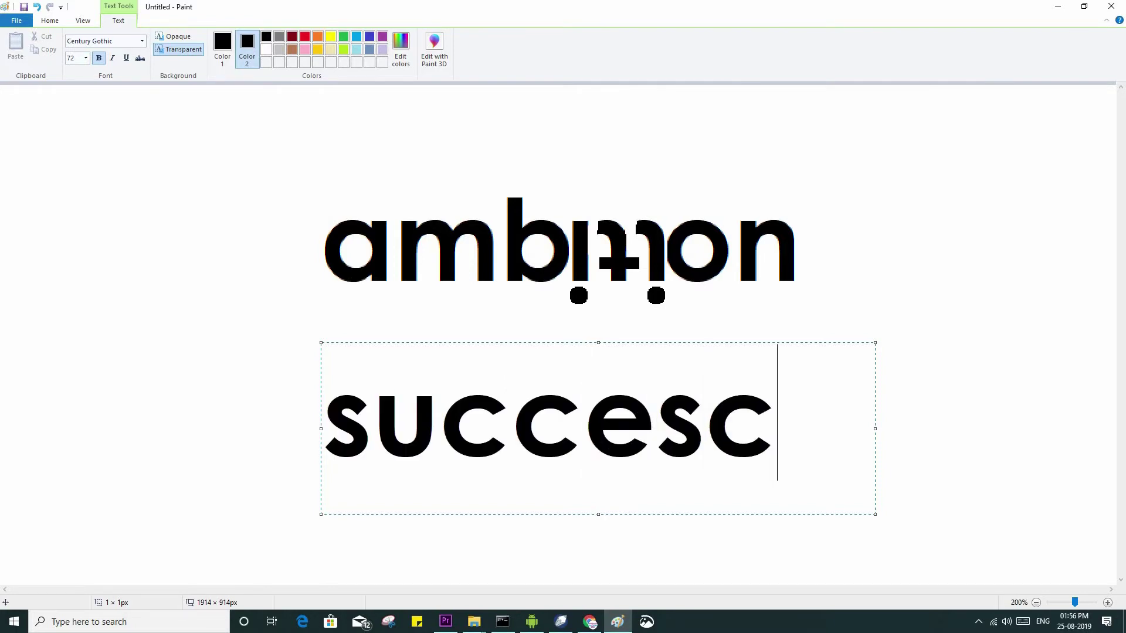
key("BackSpace")
type("s")
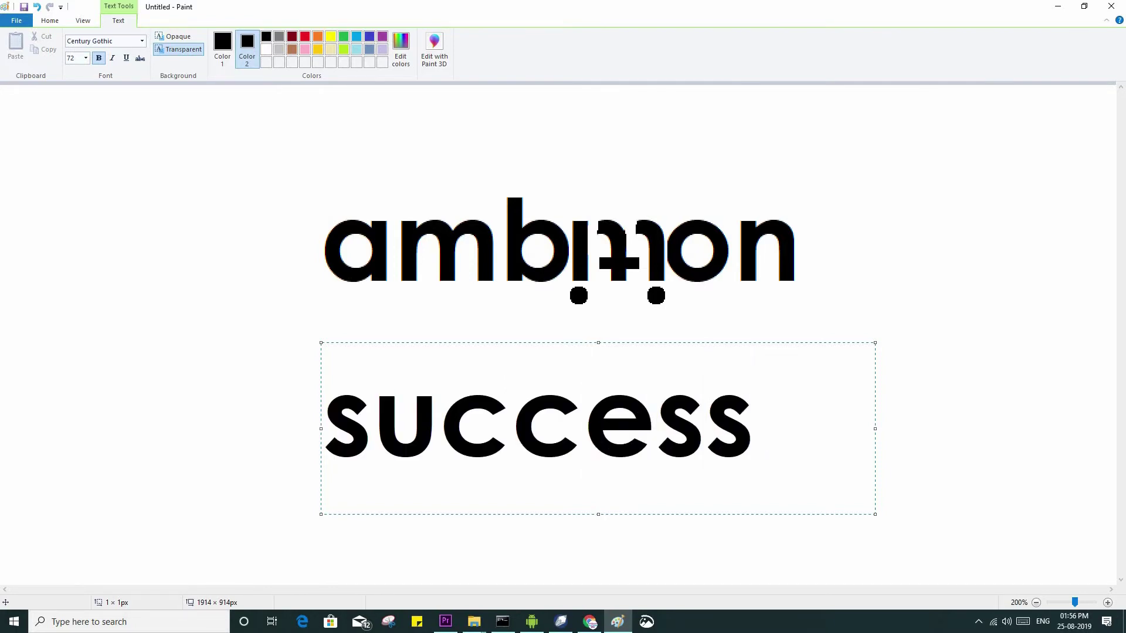
After checking the reference, remove the second "c" from "success" and narrow the text box to fit the shortened word
key("alt+Tab")
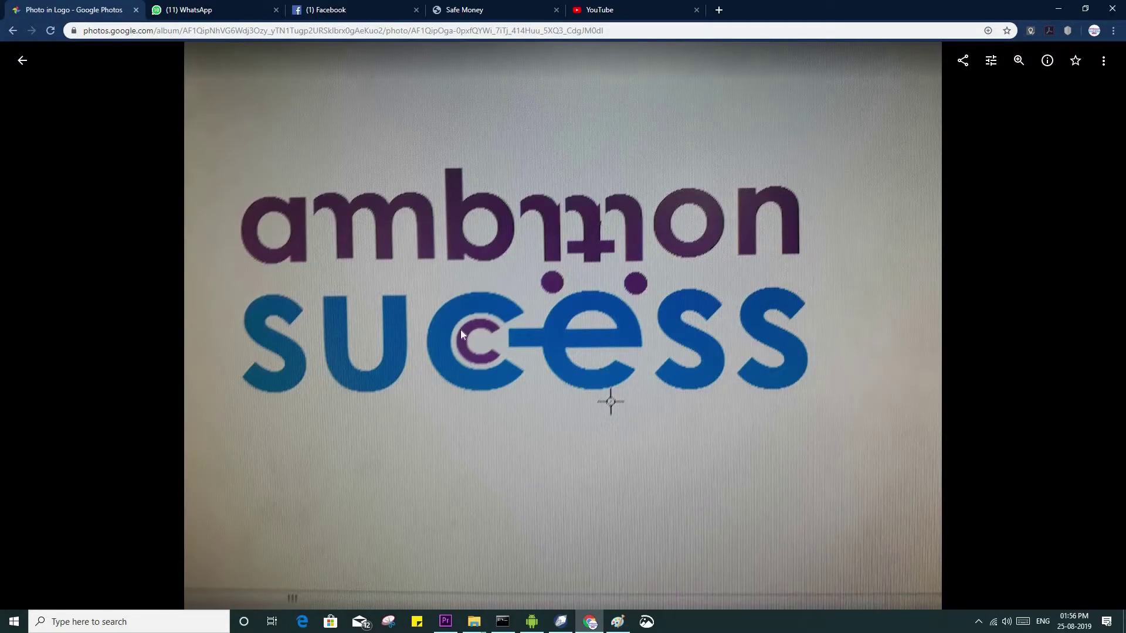
key("alt+Tab")
left_click_drag(512, 429, 568, 429)
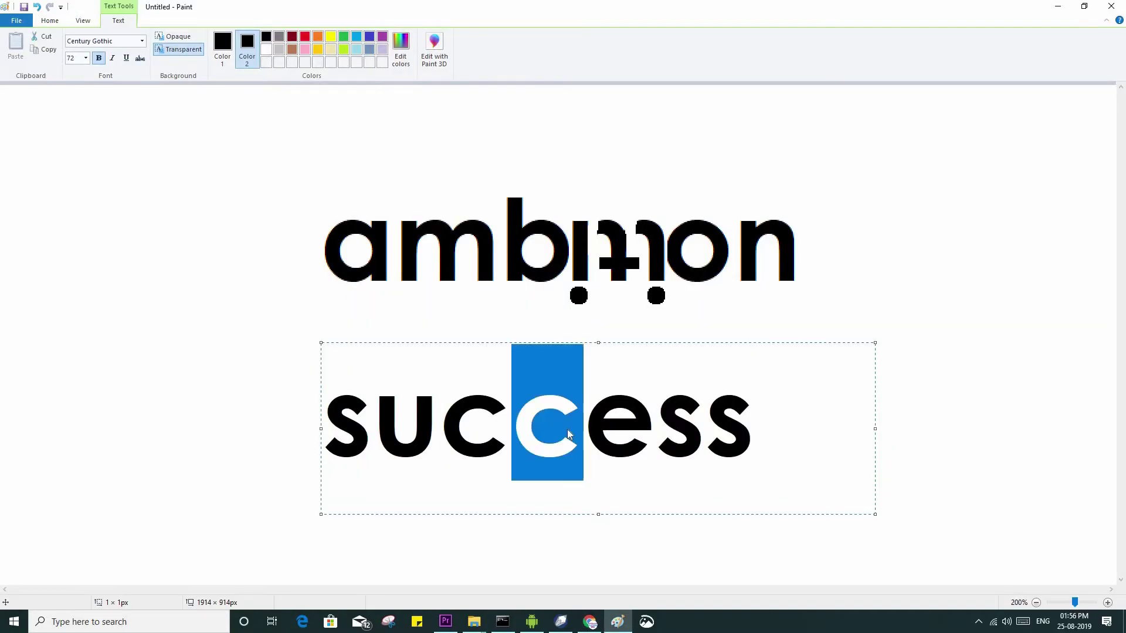
key("BackSpace")
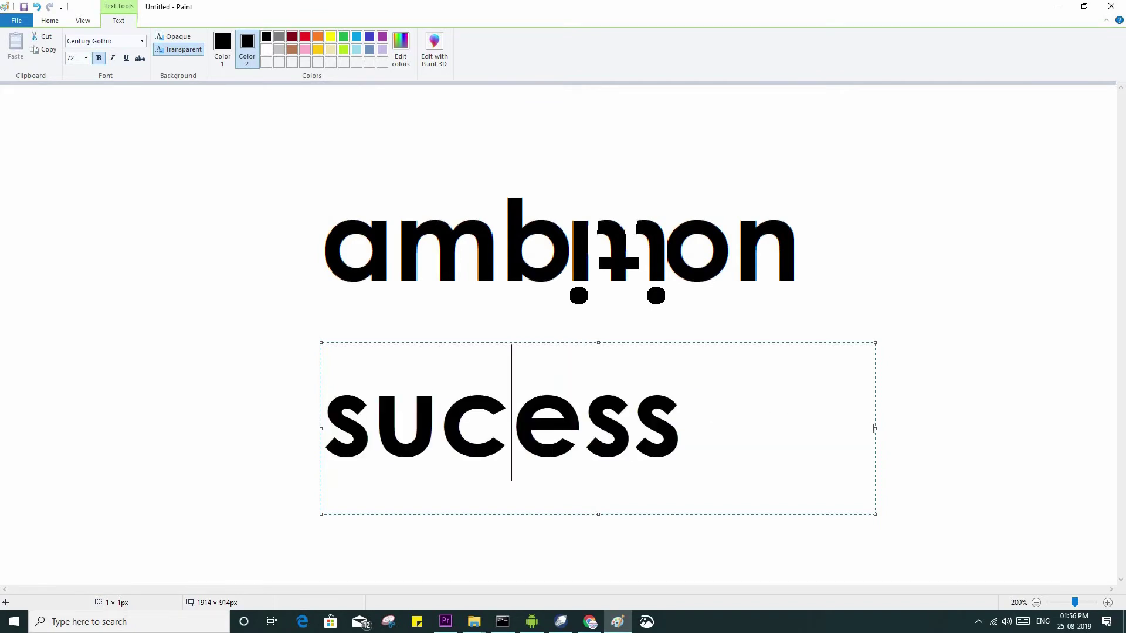
left_click_drag(874, 428, 694, 427)
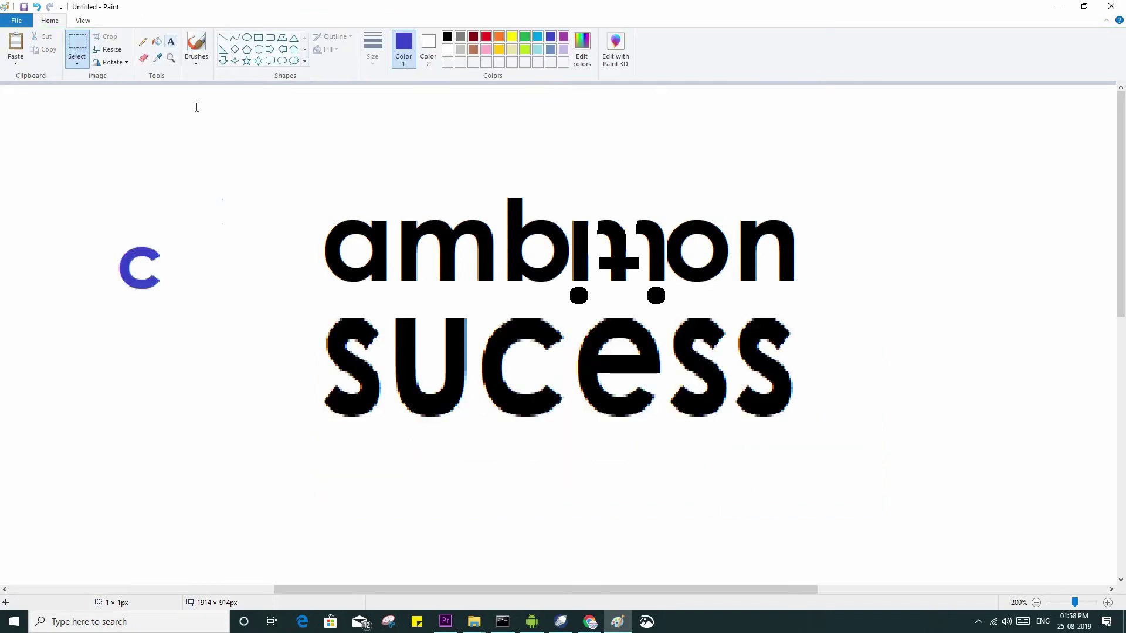
Add a small indigo "c" in bold 48-point Century Gothic inside the large "c" of "sucess"
left_click(509, 361)
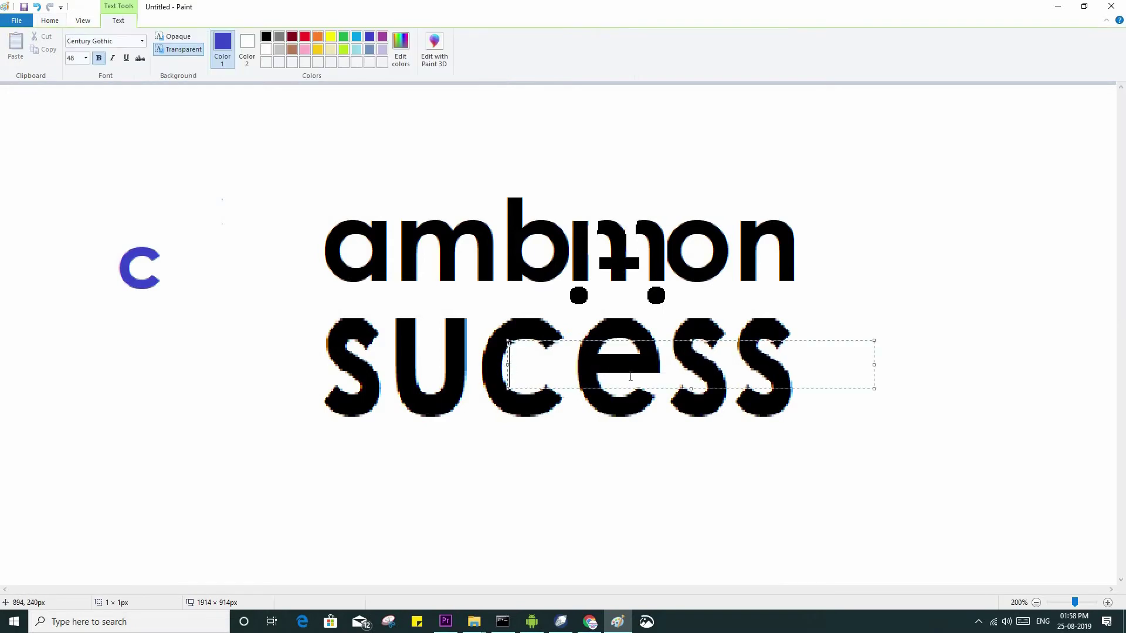
type("c")
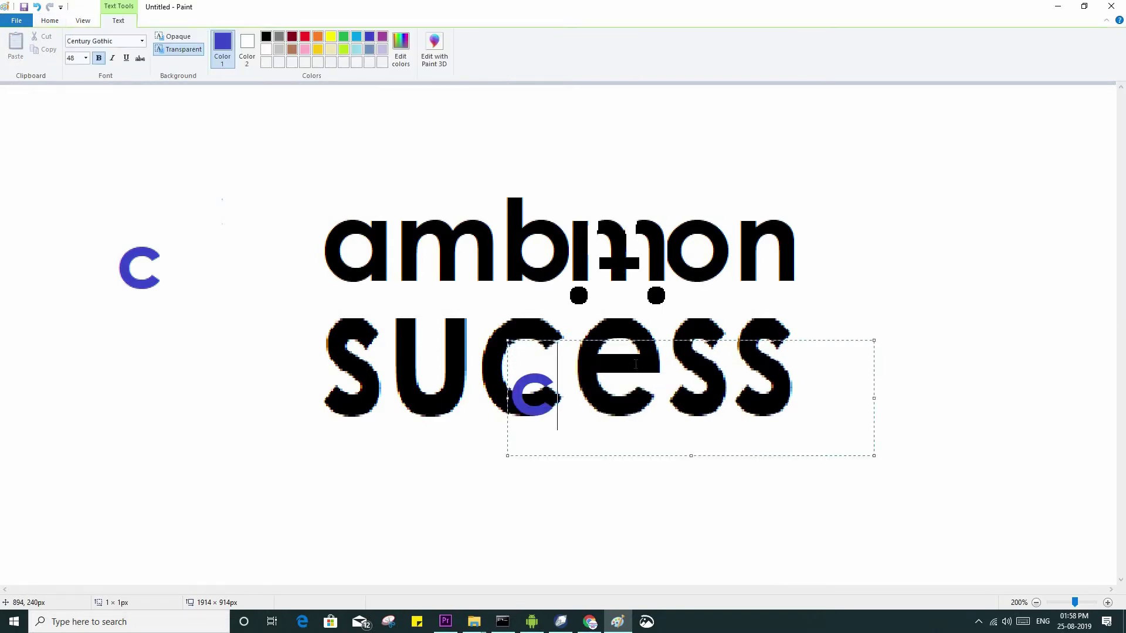
left_click_drag(573, 338, 566, 311)
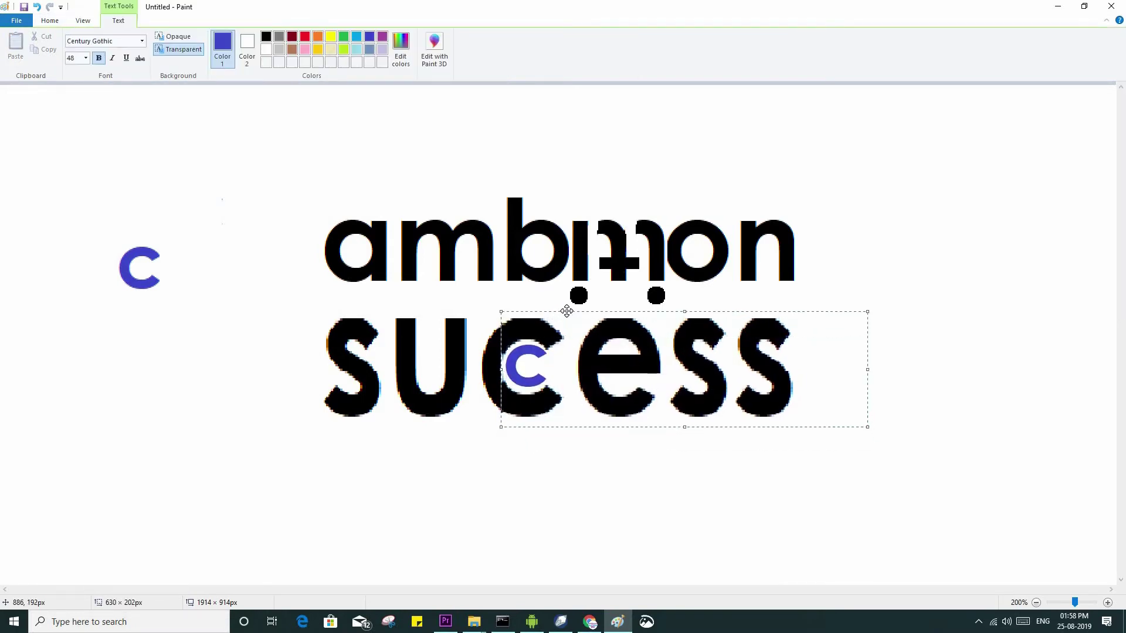
left_click_drag(867, 427, 565, 390)
left_click(839, 493)
Following the reference logo, draw a black rectangle about 44 × 8 px extending the "e" crossbar toward the small indigo "c"
key("alt+Tab")
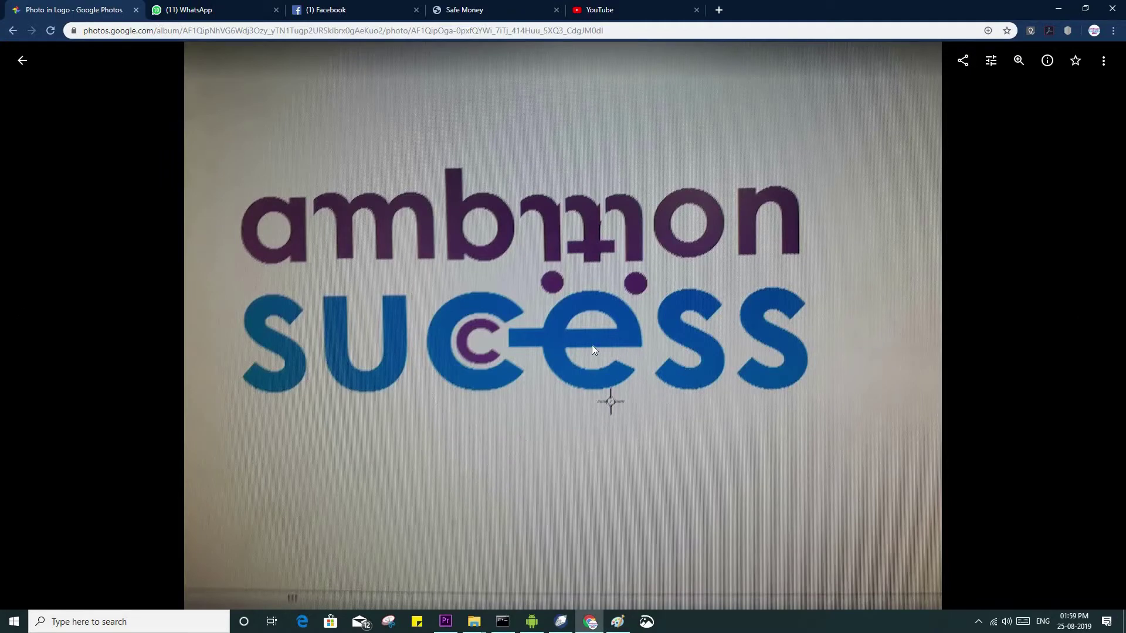
key("alt+Tab")
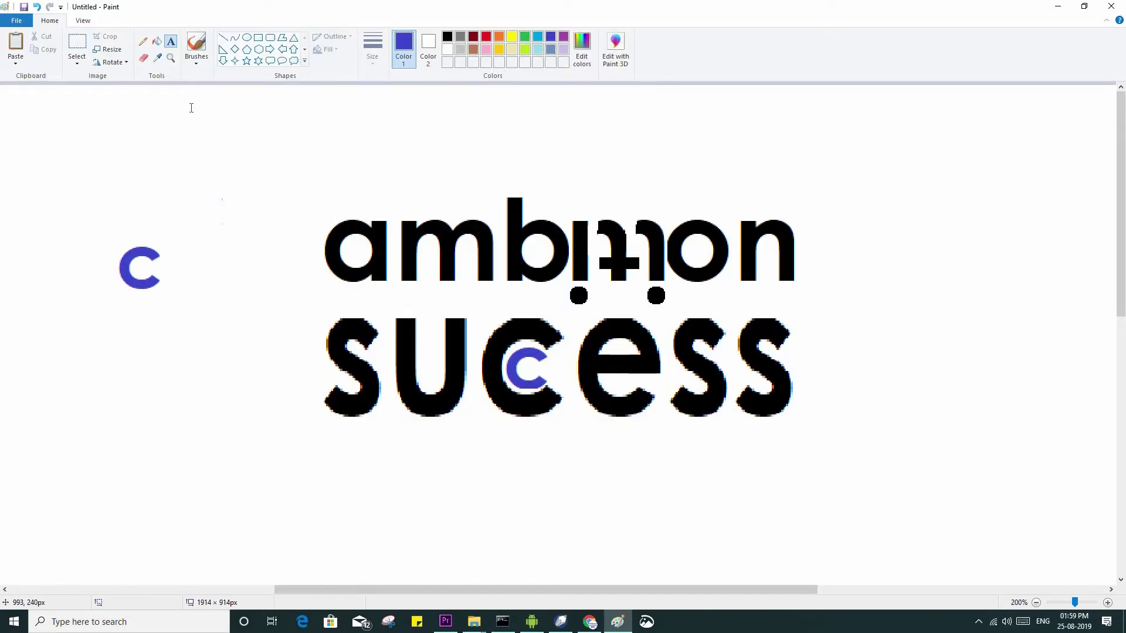
left_click(258, 37)
left_click_drag(604, 359, 554, 369)
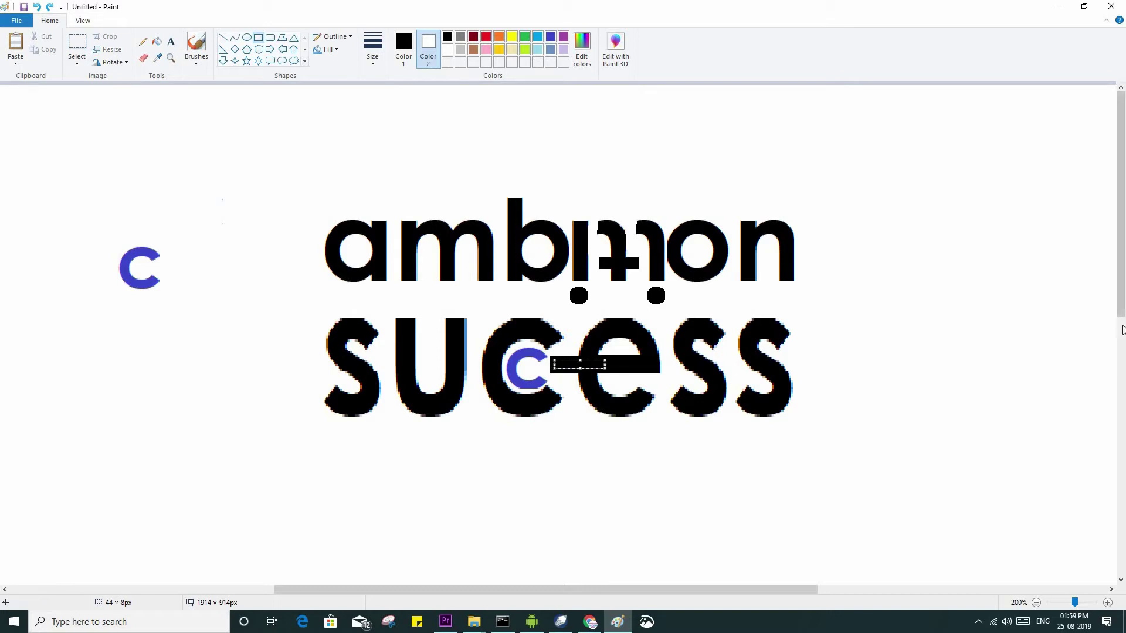
left_click(246, 99)
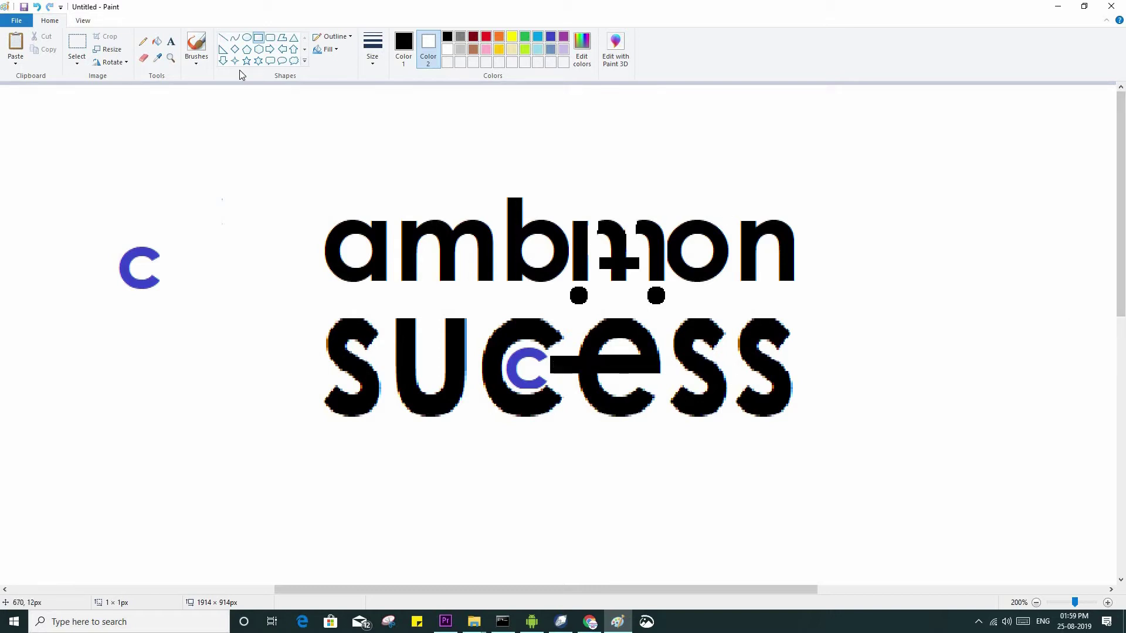
Delete the stray indigo "c" and surrounding specks from the blank area beside the lettering
left_click(76, 45)
left_click_drag(98, 176, 225, 344)
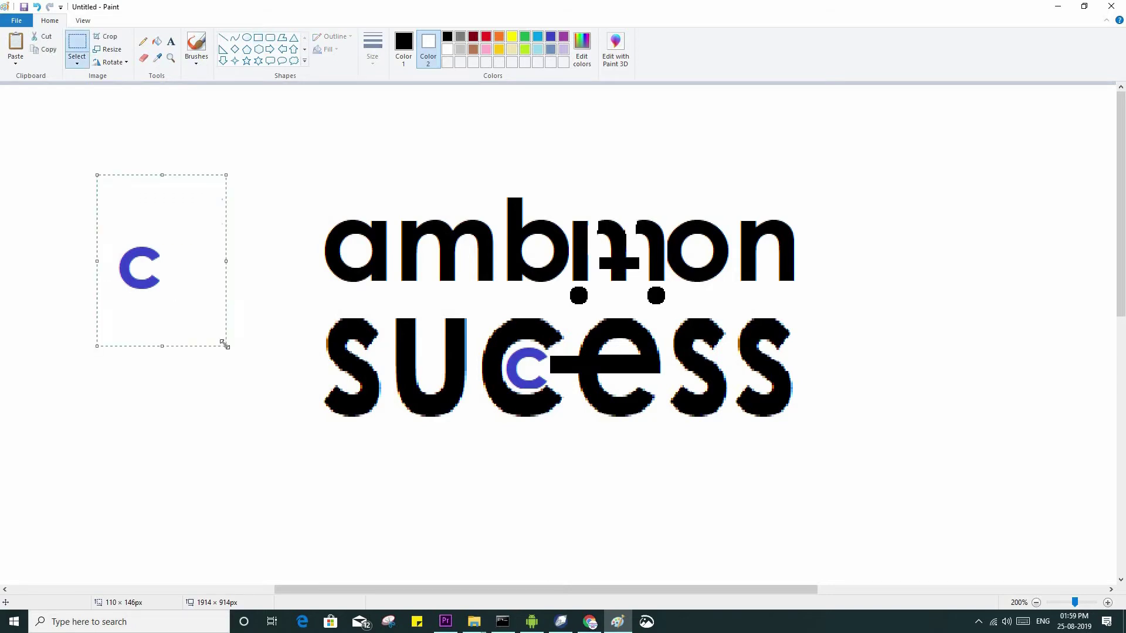
key("Delete")
Switch to Chrome and examine the Logo album photos that show four colour variations of the ambition sucess logo
key("alt+Tab")
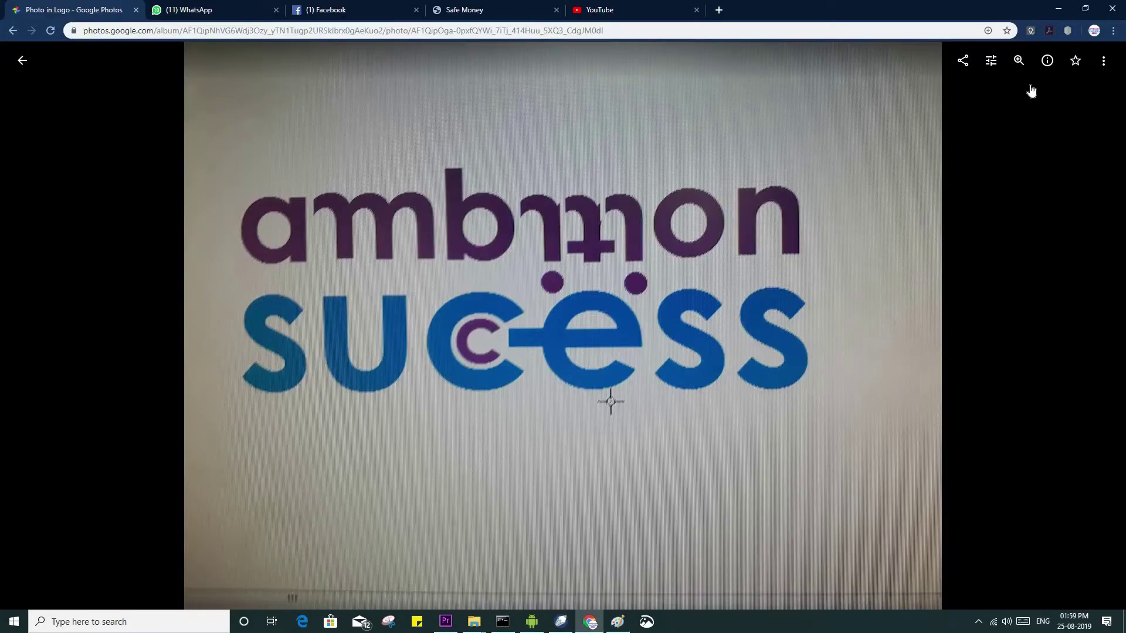
left_click(23, 60)
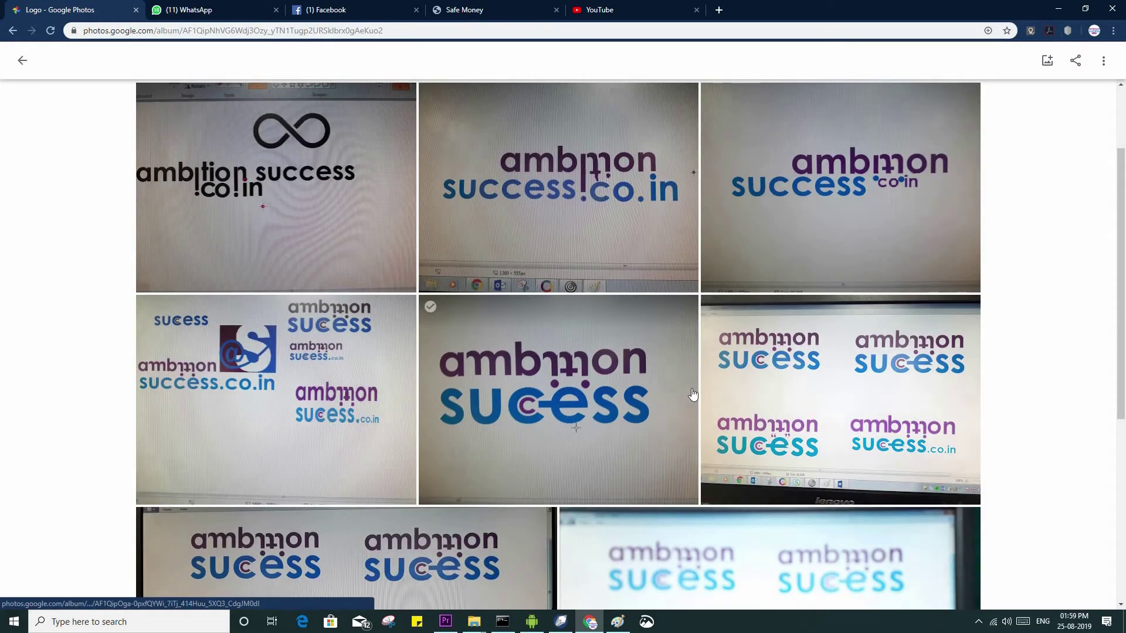
left_click(867, 424)
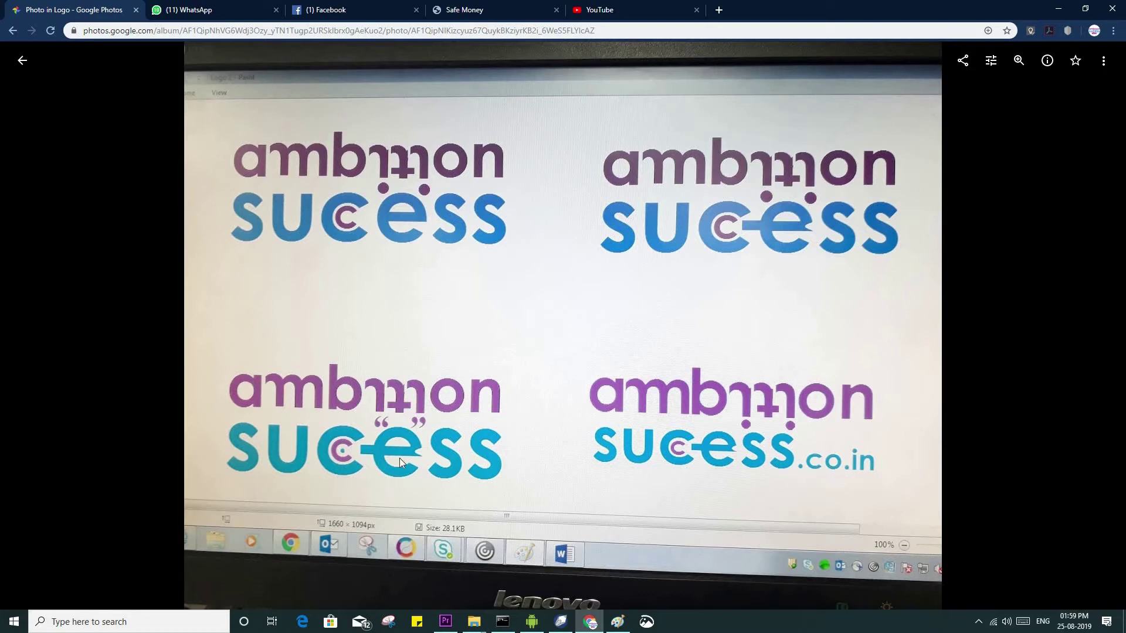
left_click(22, 60)
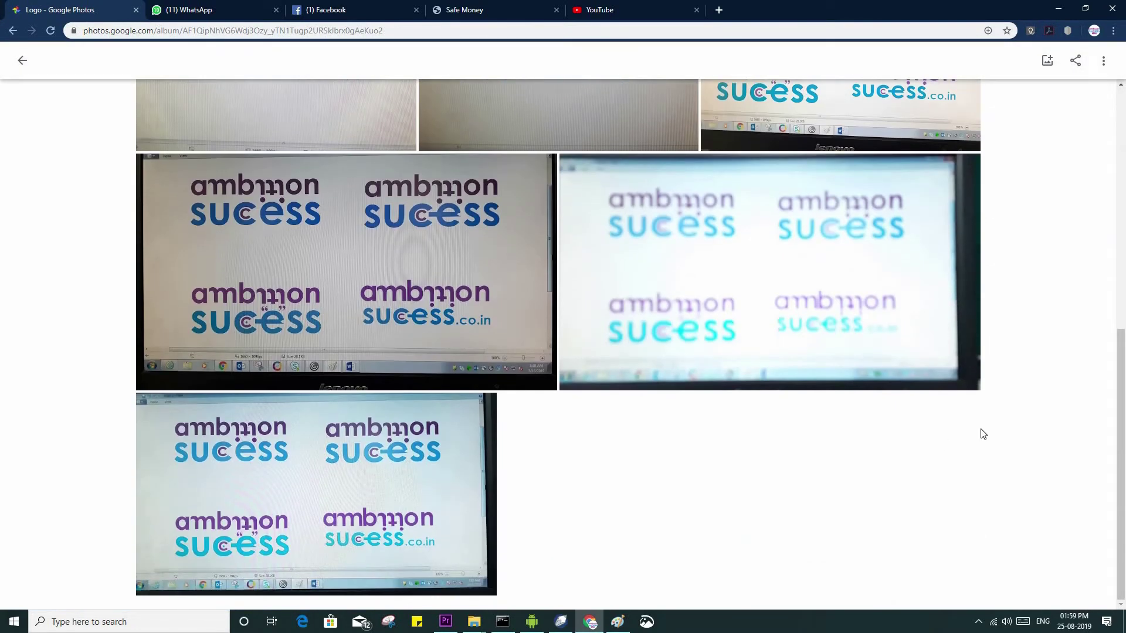
left_click(304, 530)
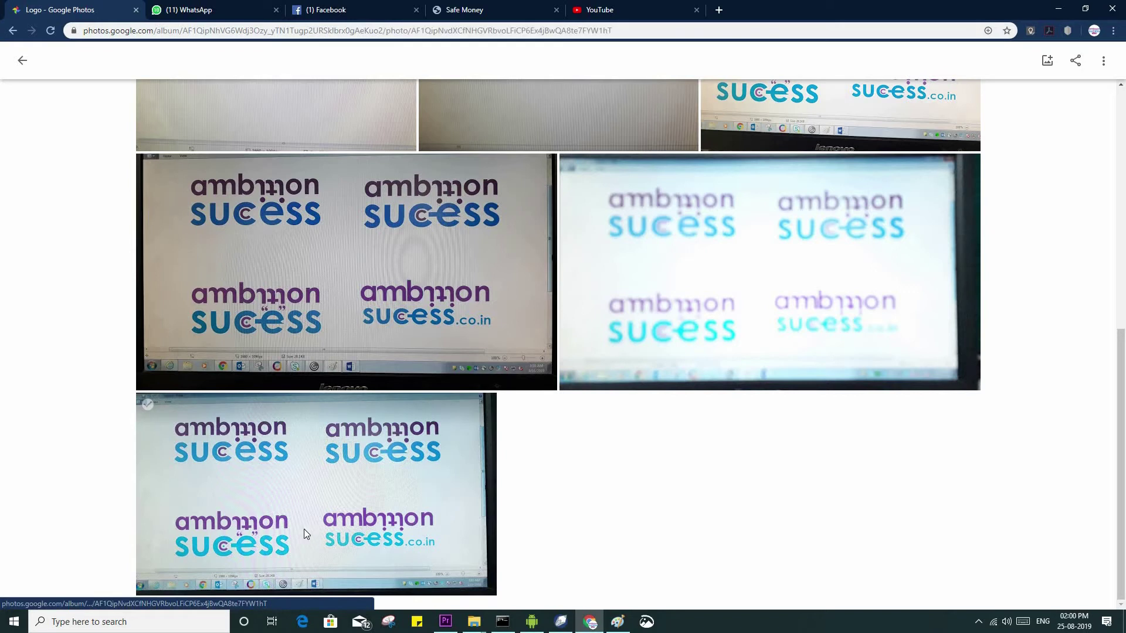